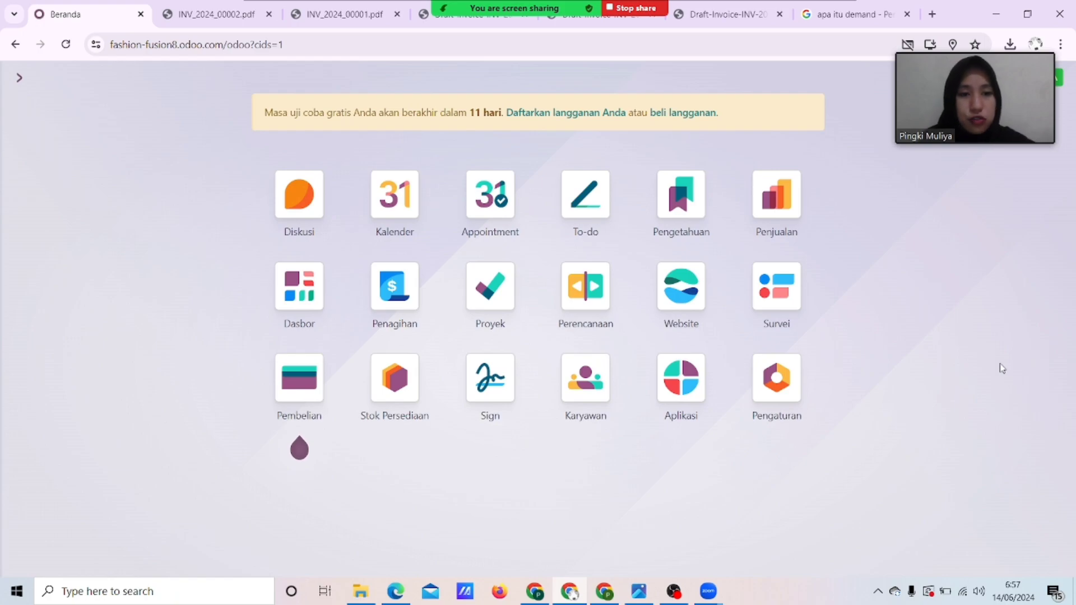
# Open the Fashion Fusion website and browse its hero banner, featured products and footer.
pyautogui.click(693, 304)
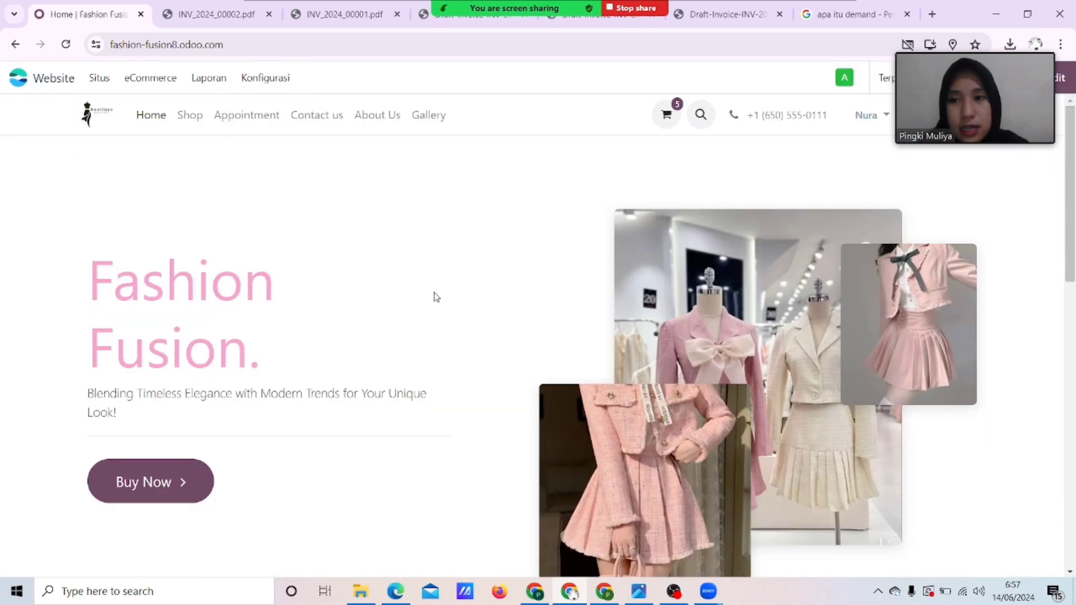
pyautogui.scroll(-2, 521, 341)
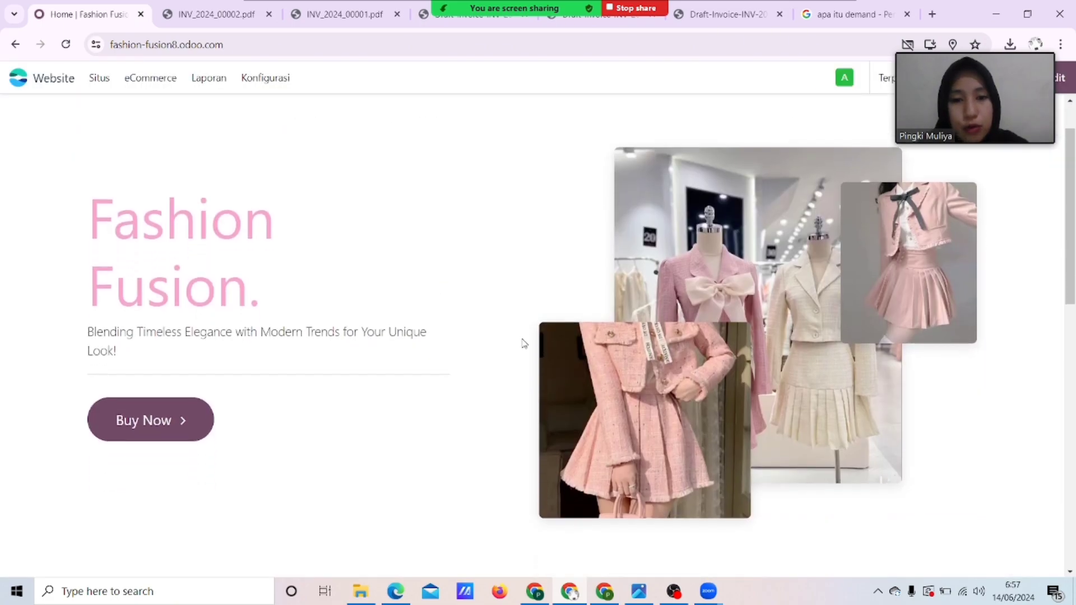
pyautogui.scroll(2, 520, 343)
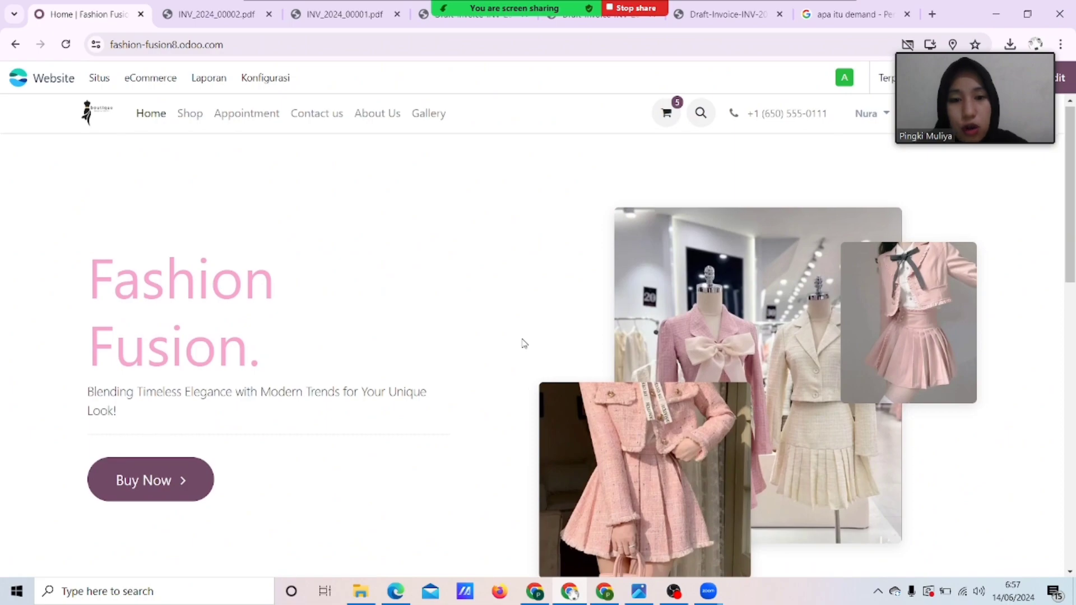
pyautogui.scroll(-4, 523, 343)
pyautogui.scroll(2, 524, 343)
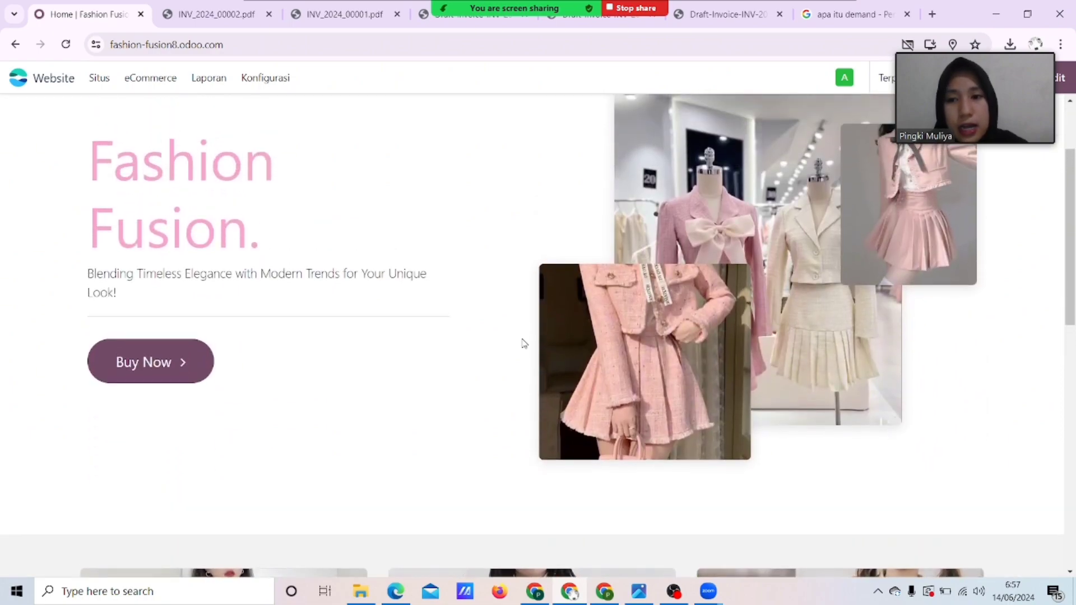
pyautogui.scroll(2, 200, 233)
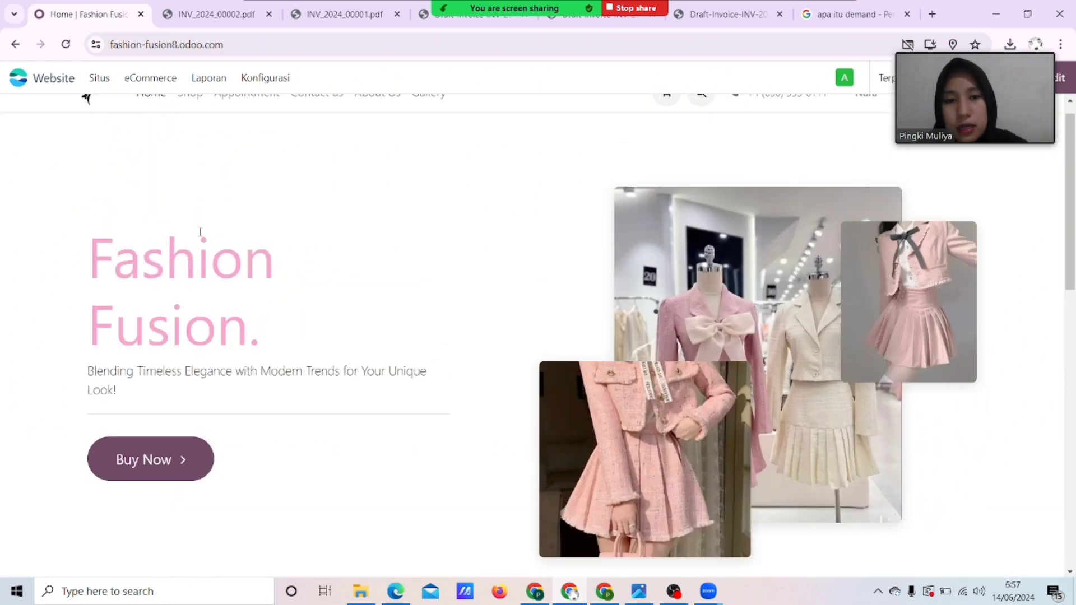
pyautogui.scroll(-3, 200, 233)
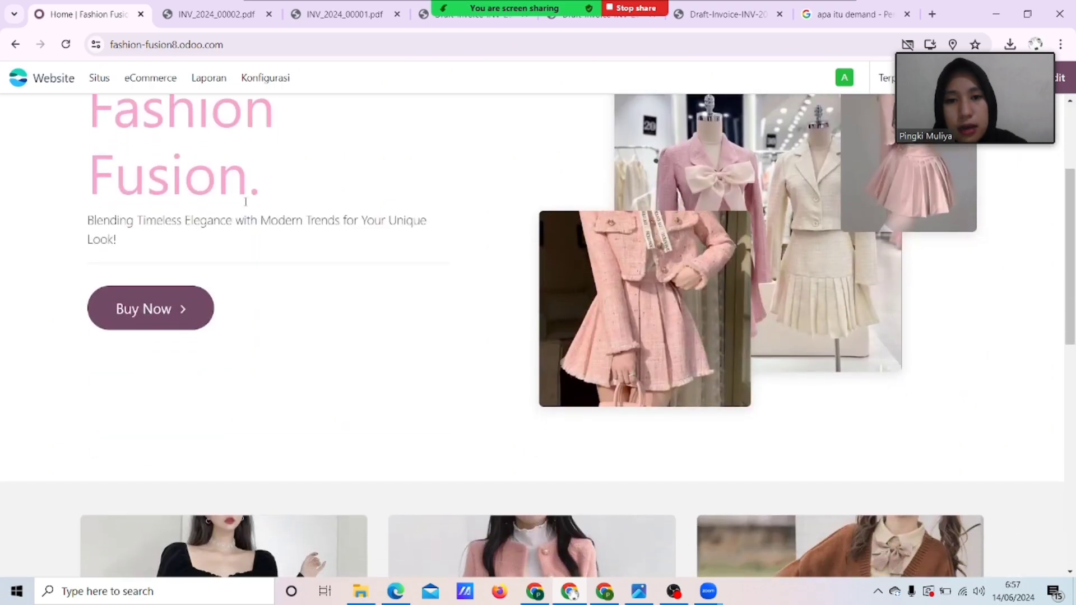
pyautogui.scroll(-3, 448, 261)
pyautogui.scroll(4, 448, 261)
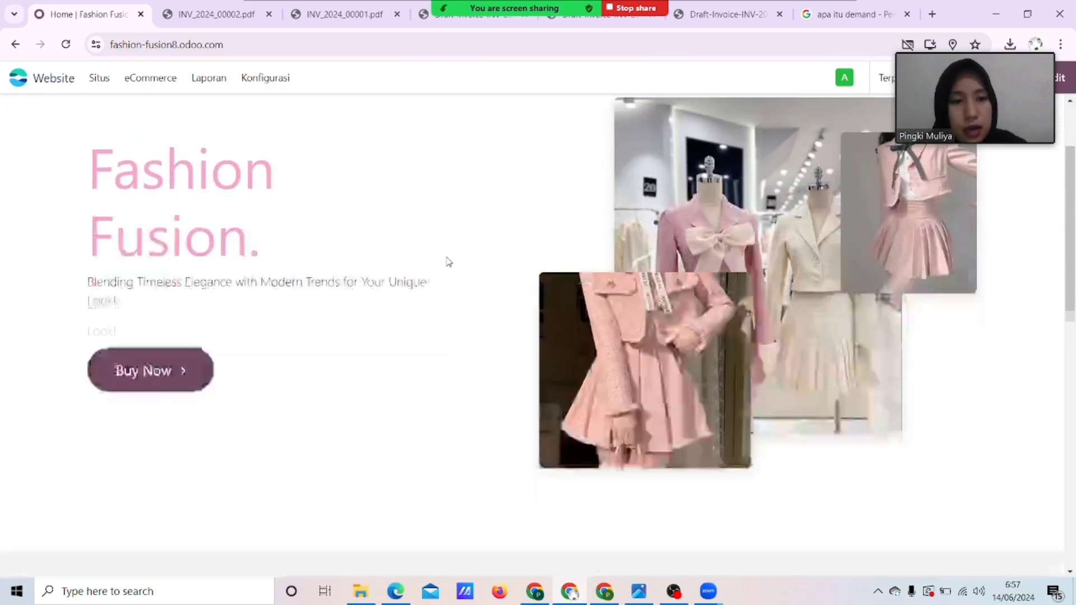
pyautogui.scroll(-5, 448, 261)
pyautogui.scroll(-7, 448, 262)
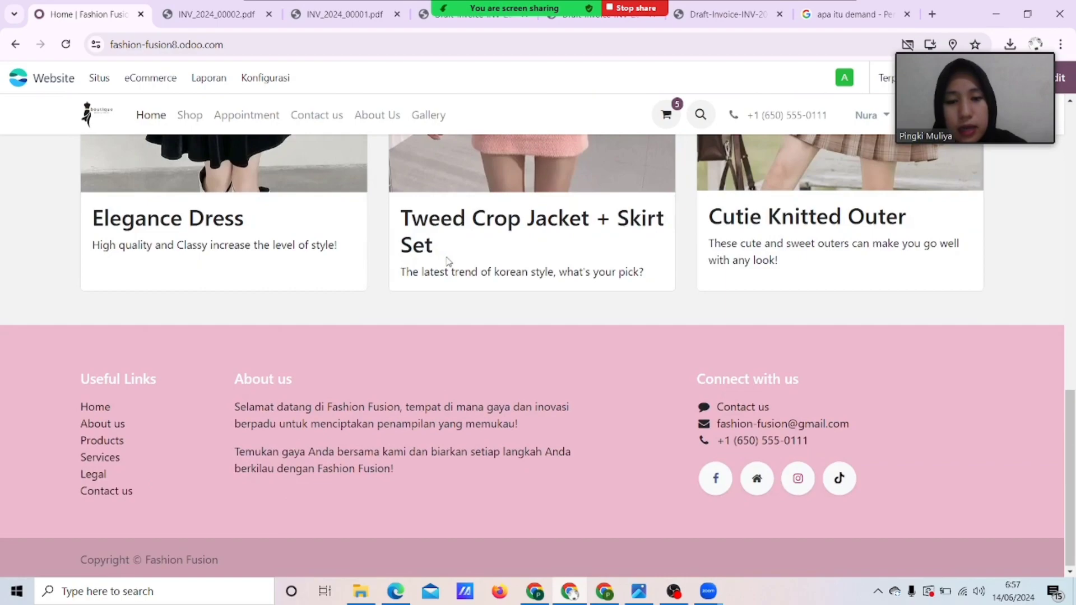
pyautogui.scroll(10, 448, 261)
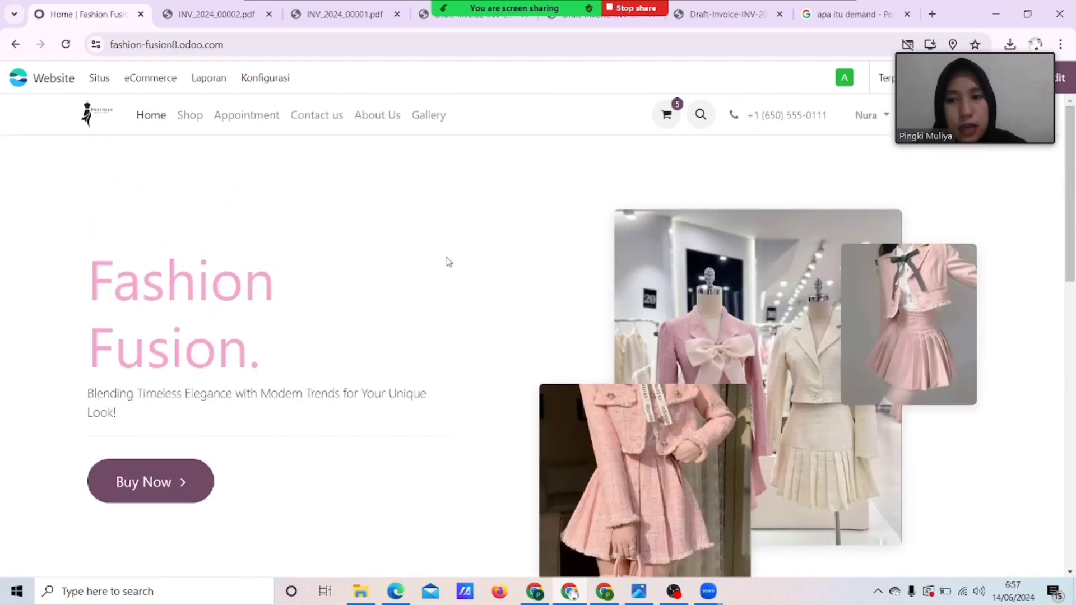
# View the About Us page with its Our Story text, shopping reasons and storefront photo.
pyautogui.click(392, 120)
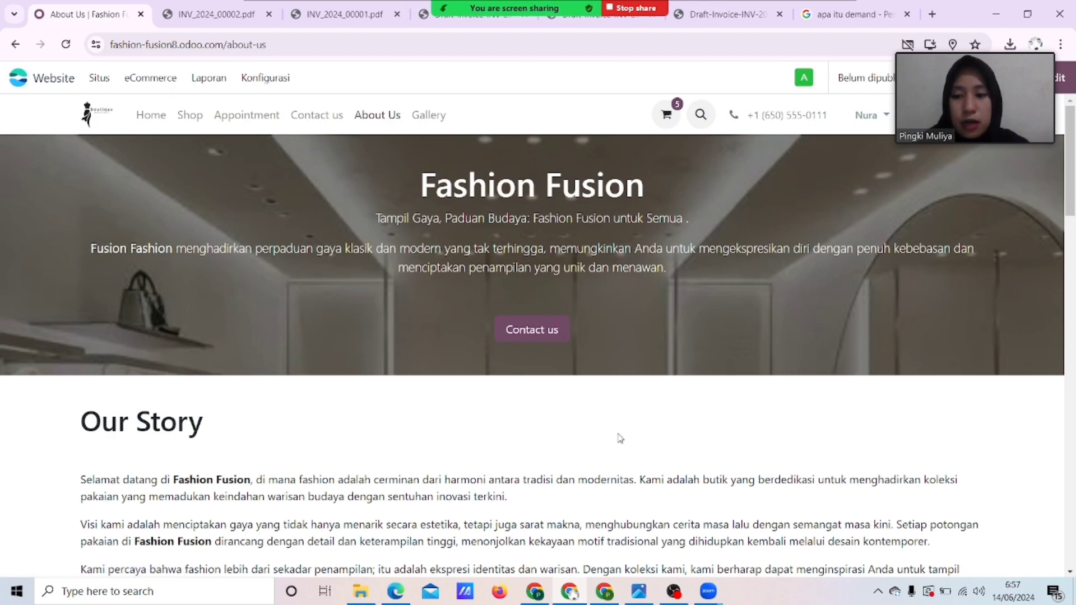
pyautogui.scroll(-2, 620, 438)
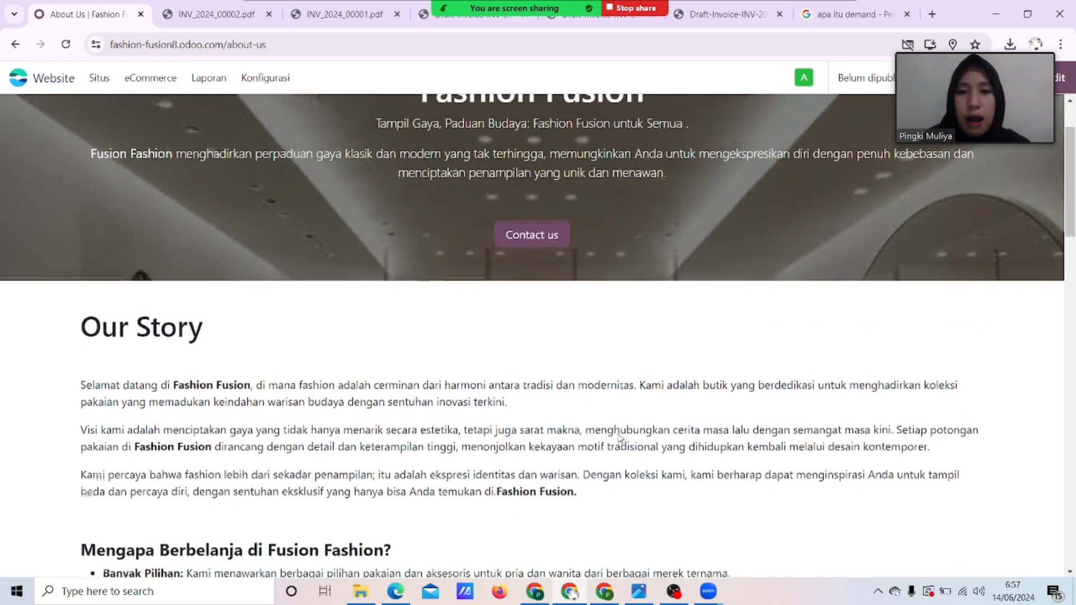
pyautogui.scroll(1, 620, 439)
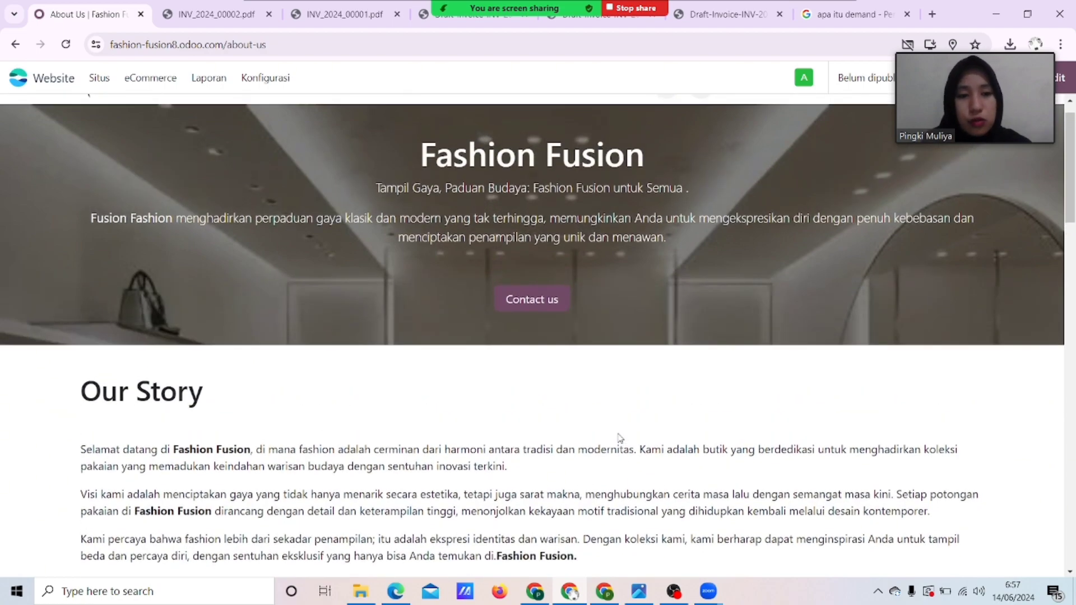
pyautogui.scroll(-6, 620, 438)
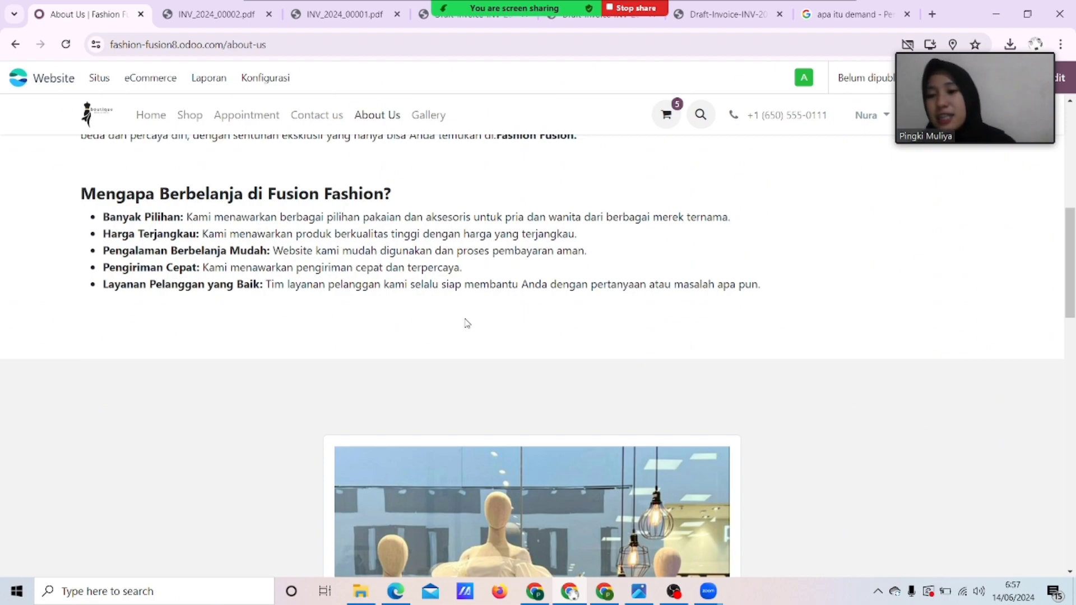
pyautogui.scroll(-3, 467, 323)
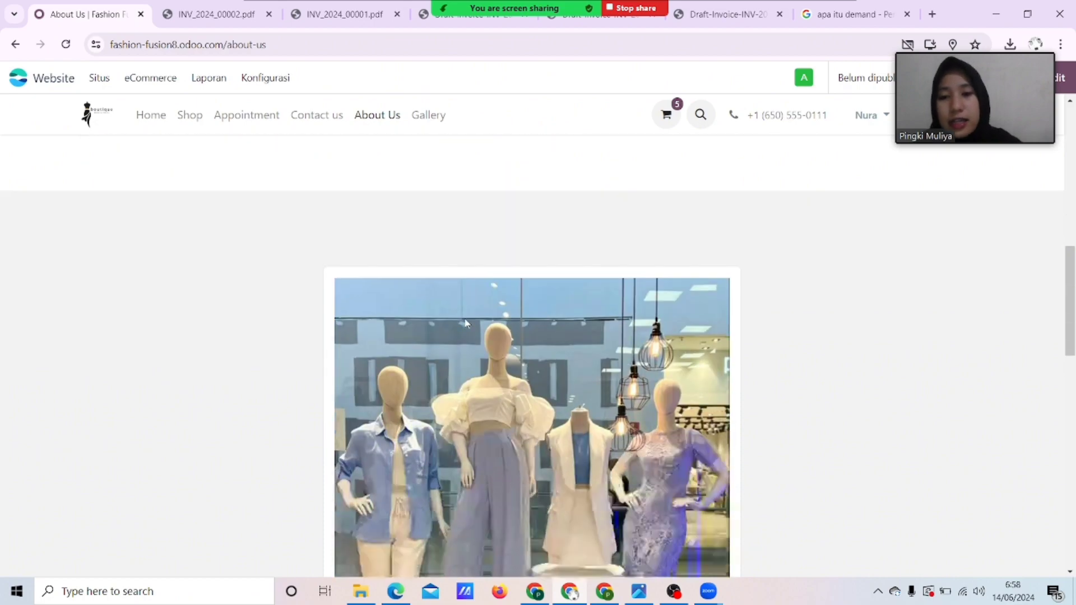
pyautogui.scroll(15, 466, 319)
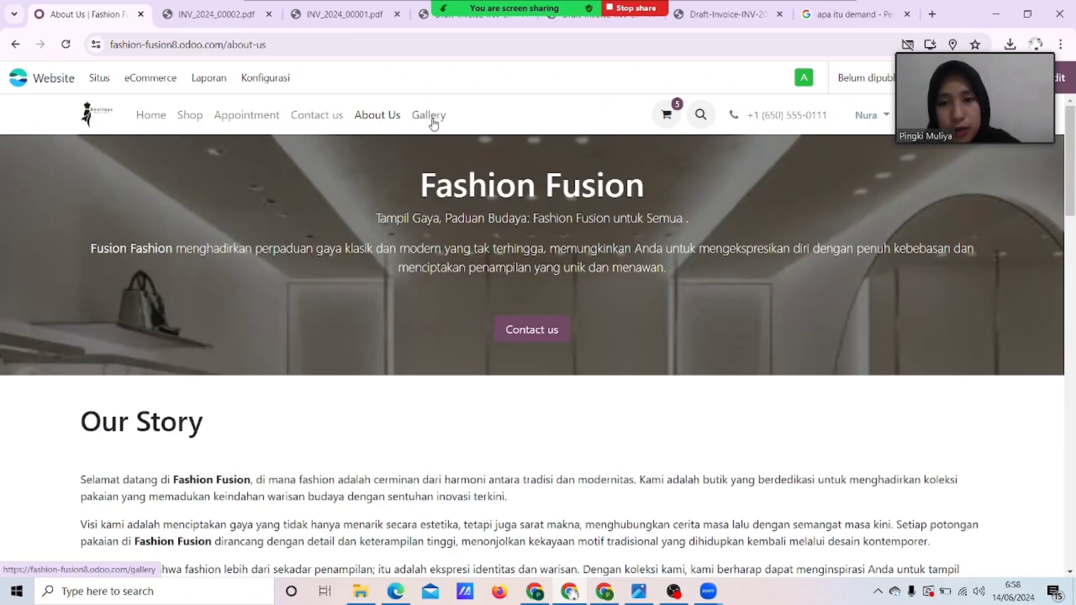
# Browse the outfit photos on the Gallery page, then go to the Shop listing.
pyautogui.click(432, 117)
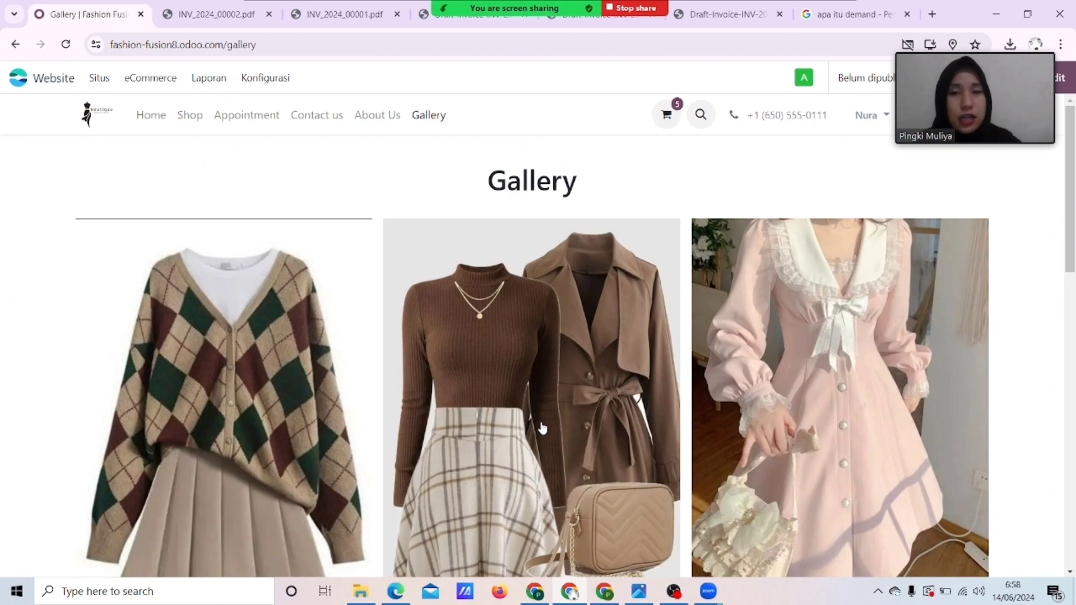
pyautogui.scroll(-5, 541, 428)
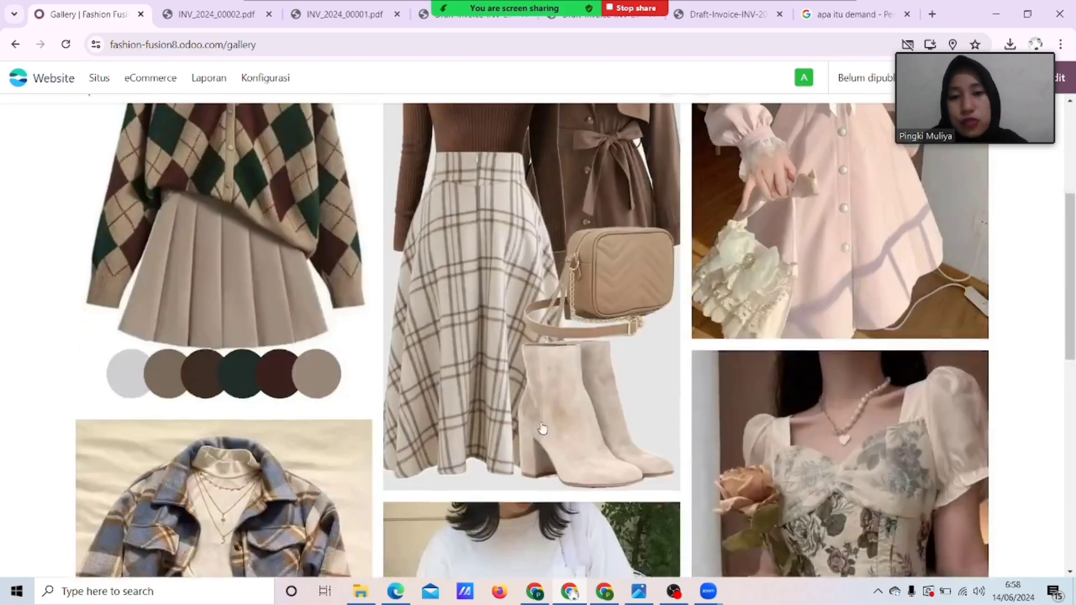
pyautogui.scroll(5, 541, 428)
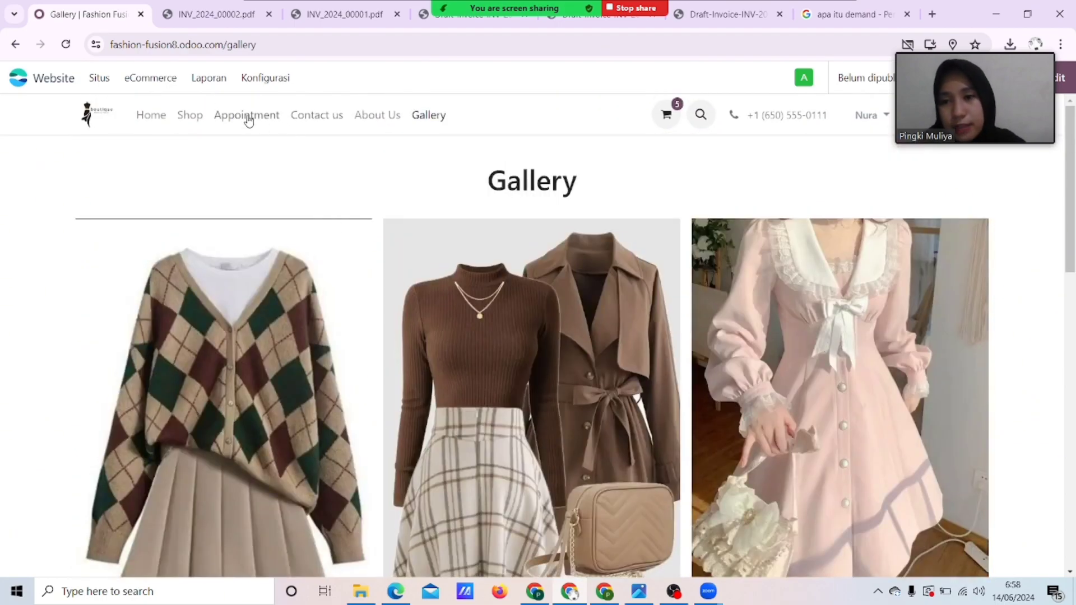
pyautogui.click(196, 117)
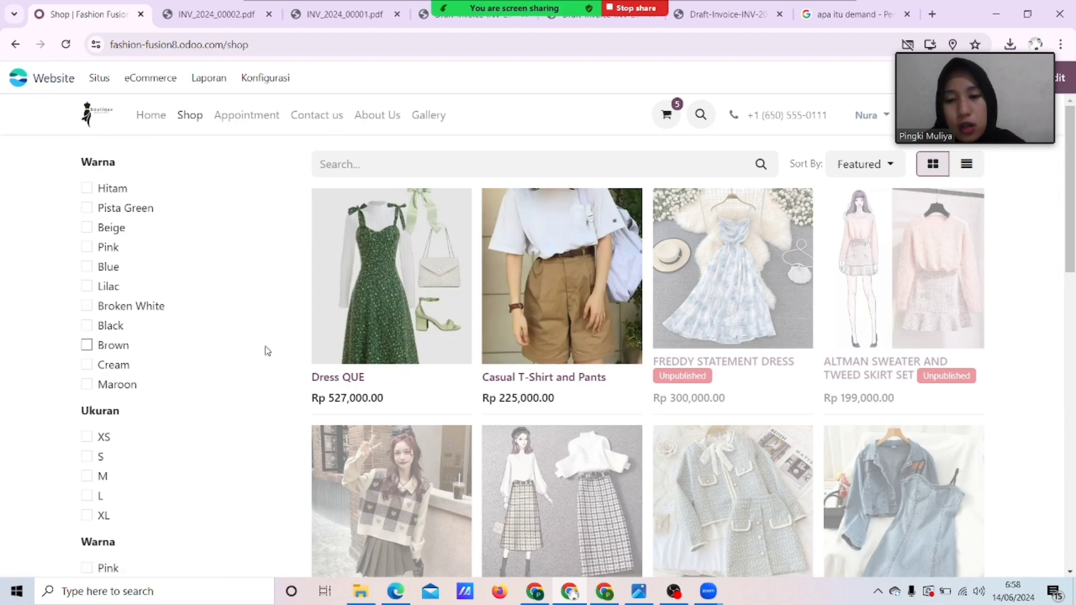
# Filter the shop by Hitam, Blue and size M, clear the filters, and open Dress QUE.
pyautogui.click(88, 189)
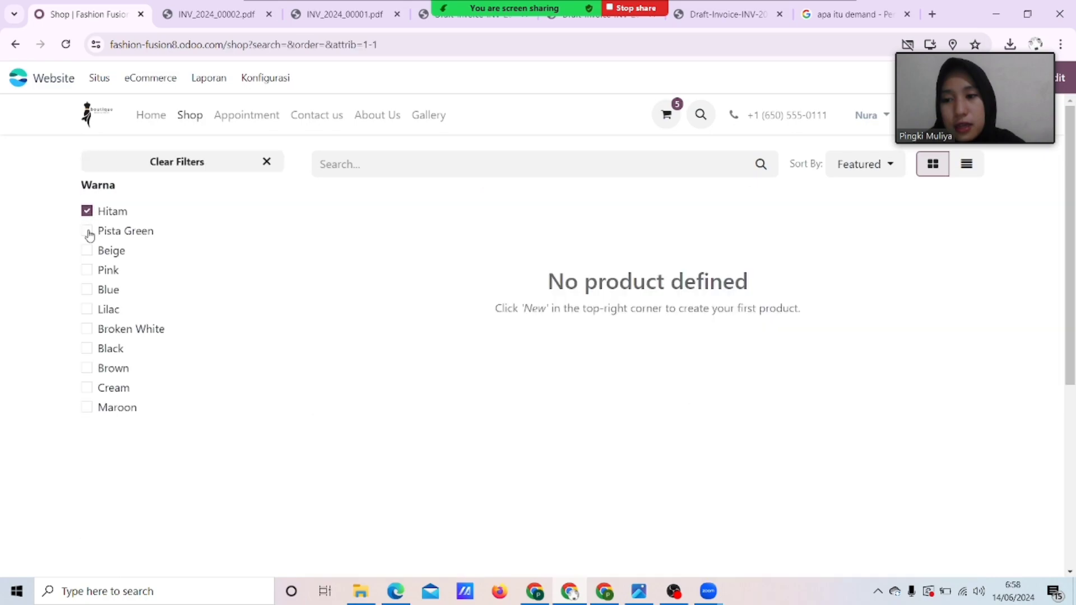
pyautogui.click(87, 290)
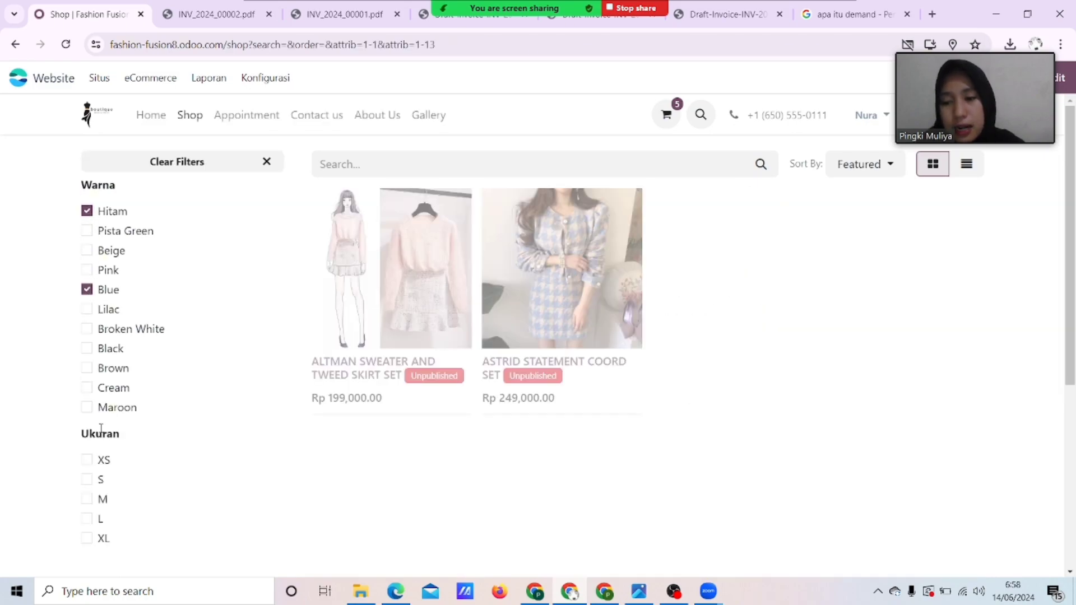
pyautogui.click(88, 498)
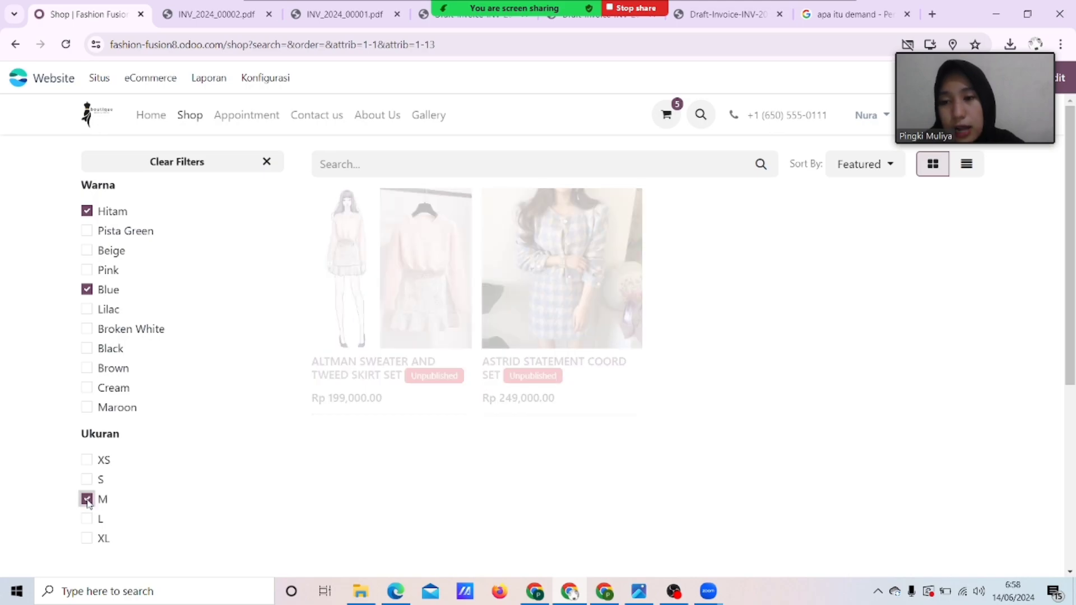
pyautogui.click(264, 164)
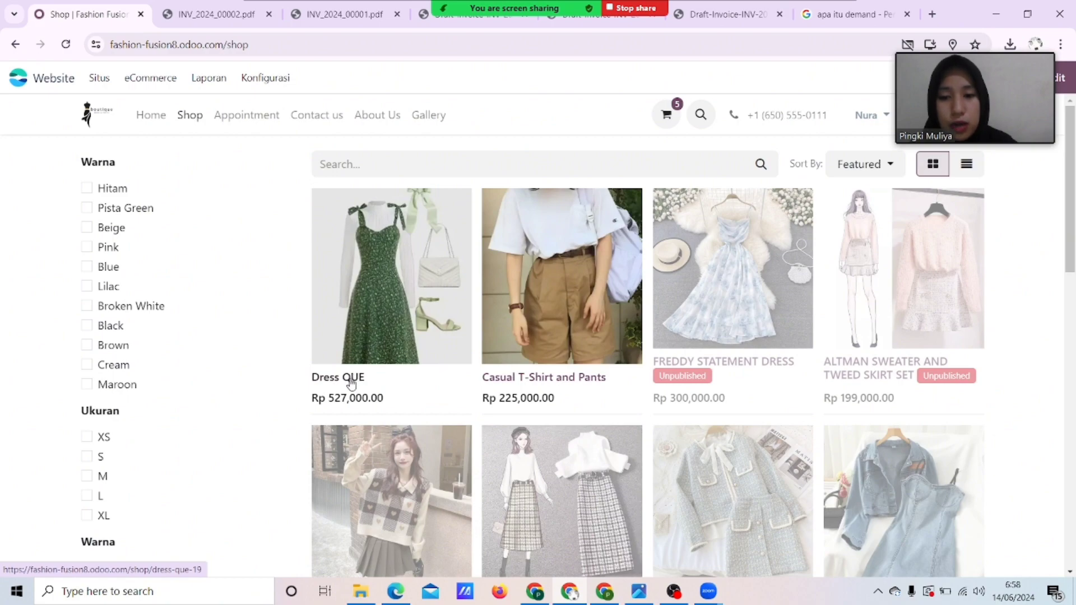
pyautogui.click(351, 383)
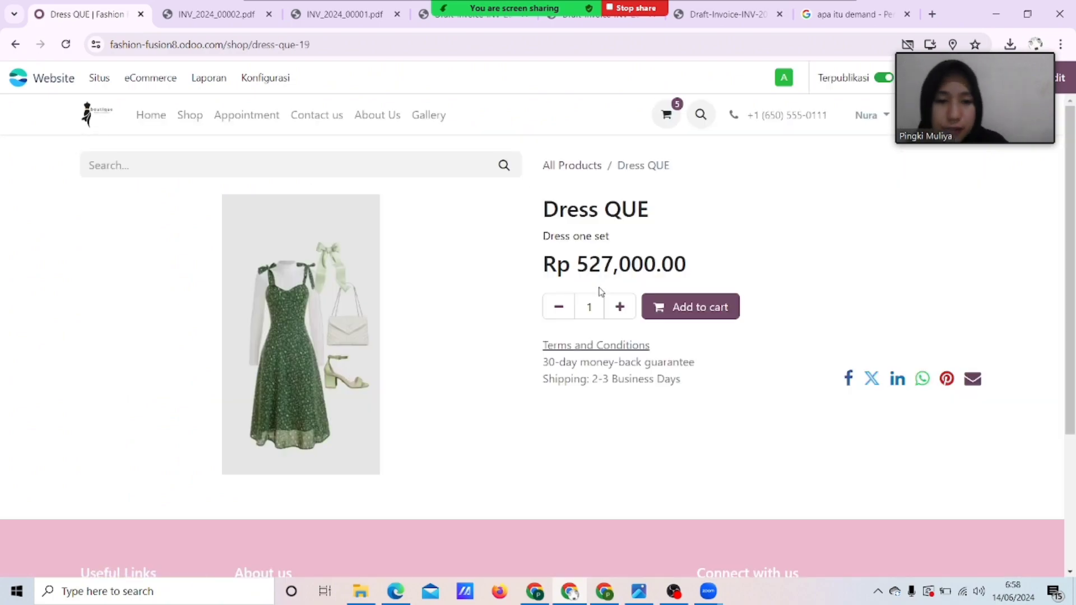
# Add Dress QUE to the cart and reduce it from 3 to 1, totalling Rp 1,305,360.00.
pyautogui.click(681, 309)
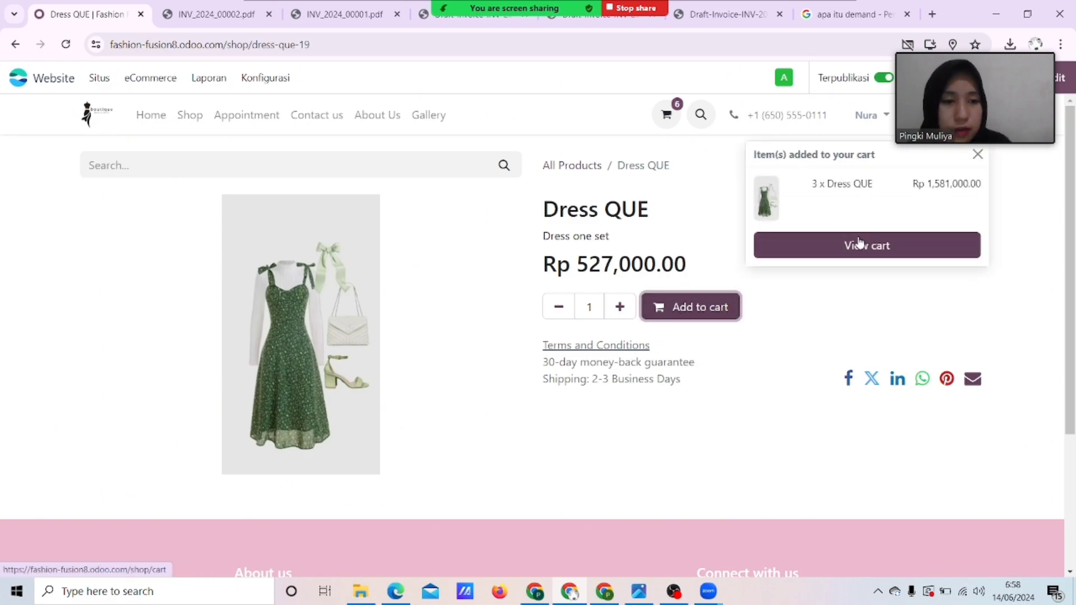
pyautogui.click(857, 244)
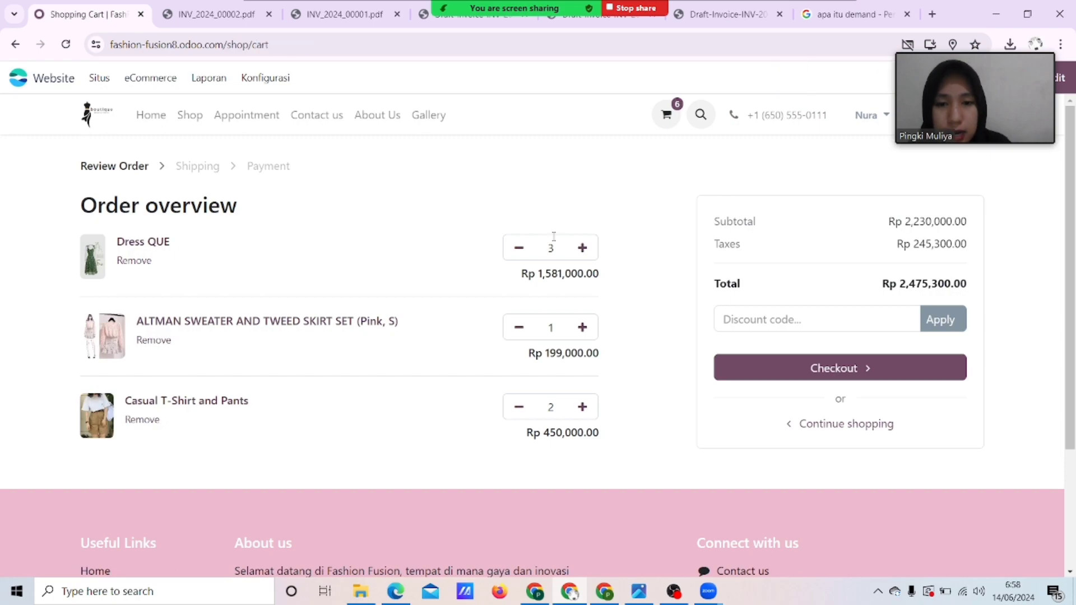
pyautogui.doubleClick(519, 256)
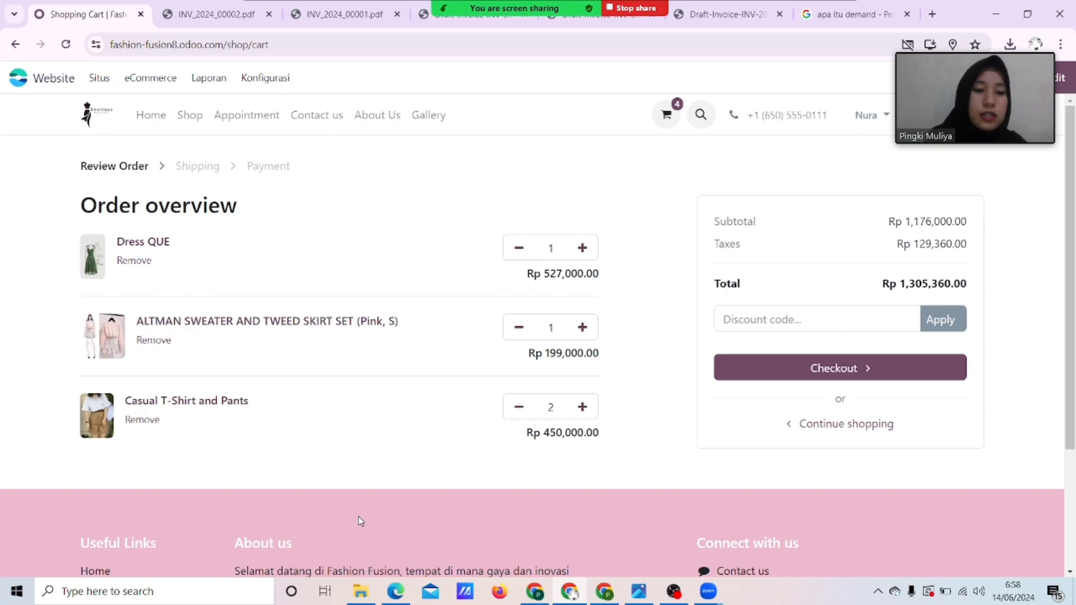
pyautogui.click(793, 367)
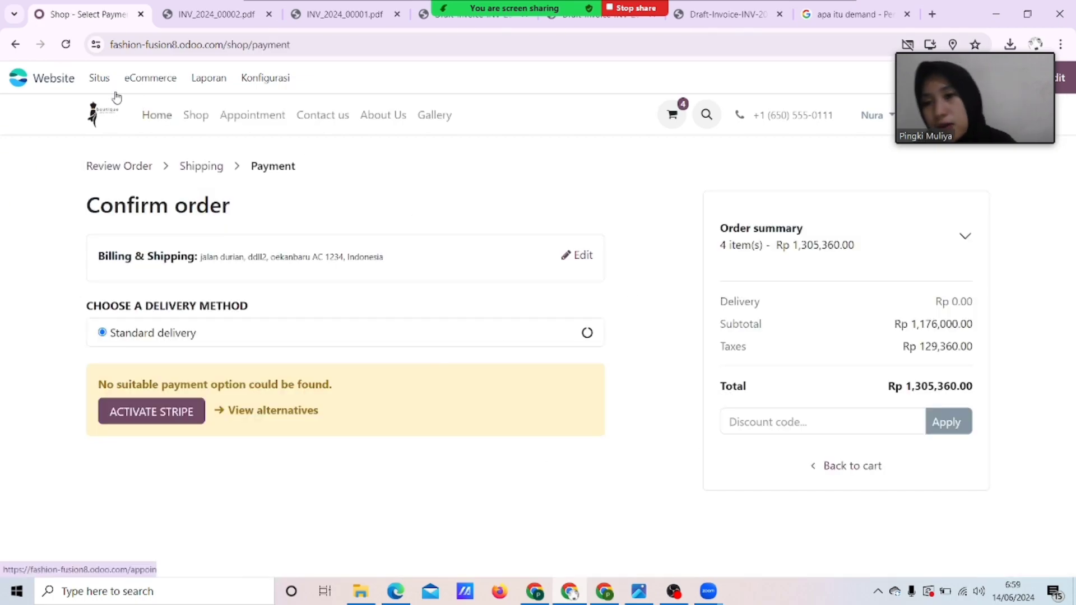
# Visit the website homepage and Contact us page, then return to the Odoo apps overview.
pyautogui.click(168, 126)
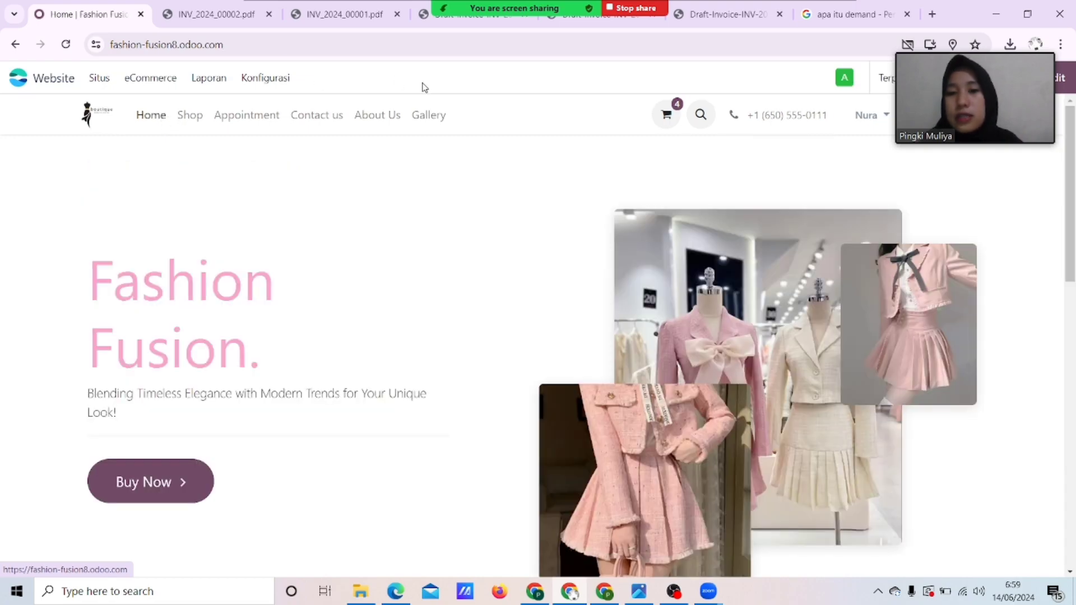
pyautogui.click(329, 131)
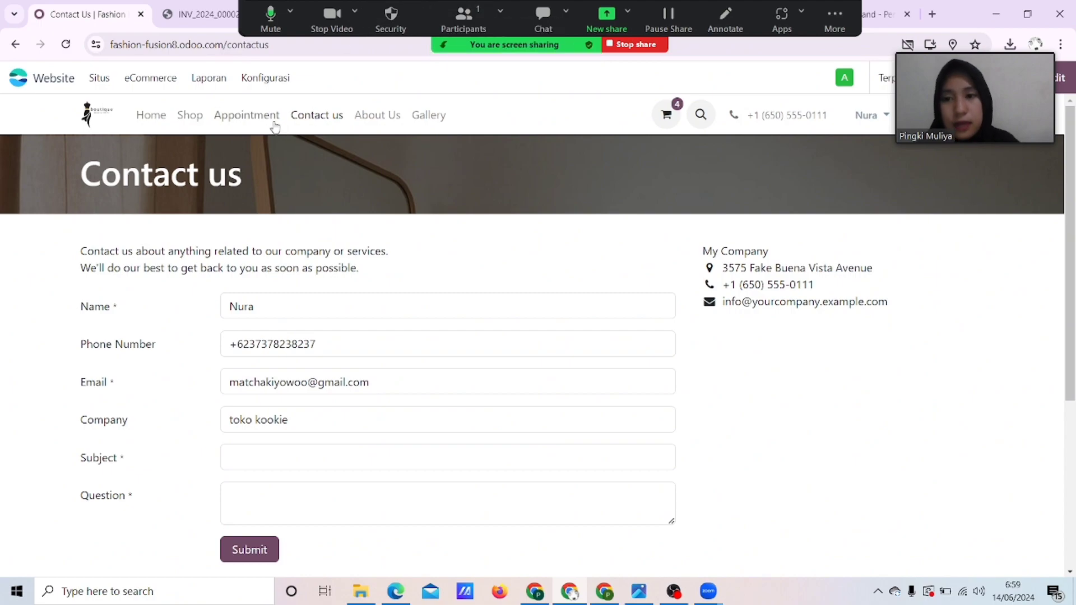
pyautogui.click(151, 115)
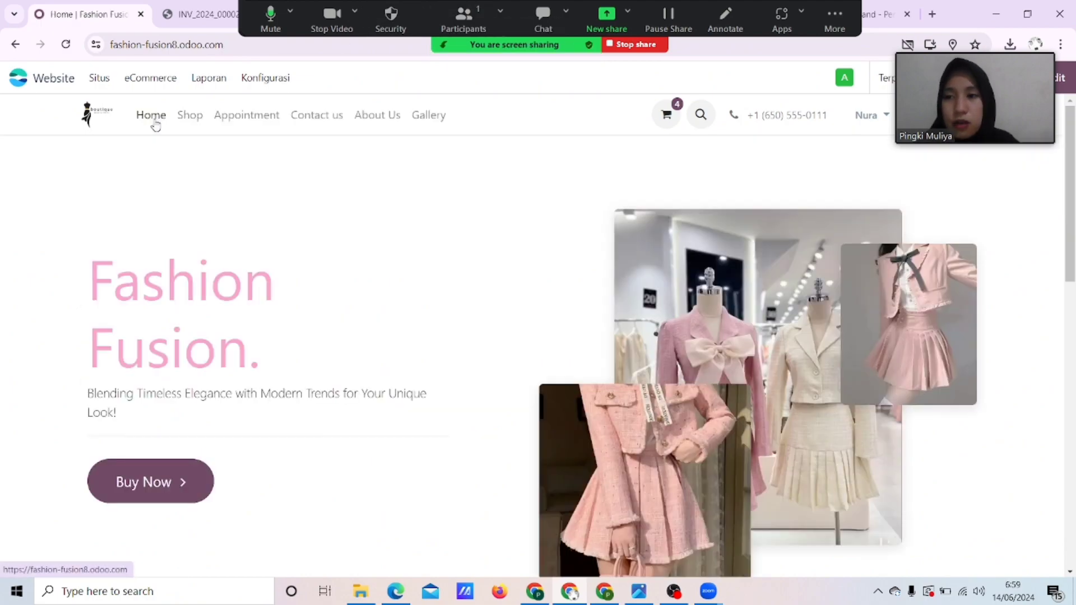
pyautogui.click(18, 84)
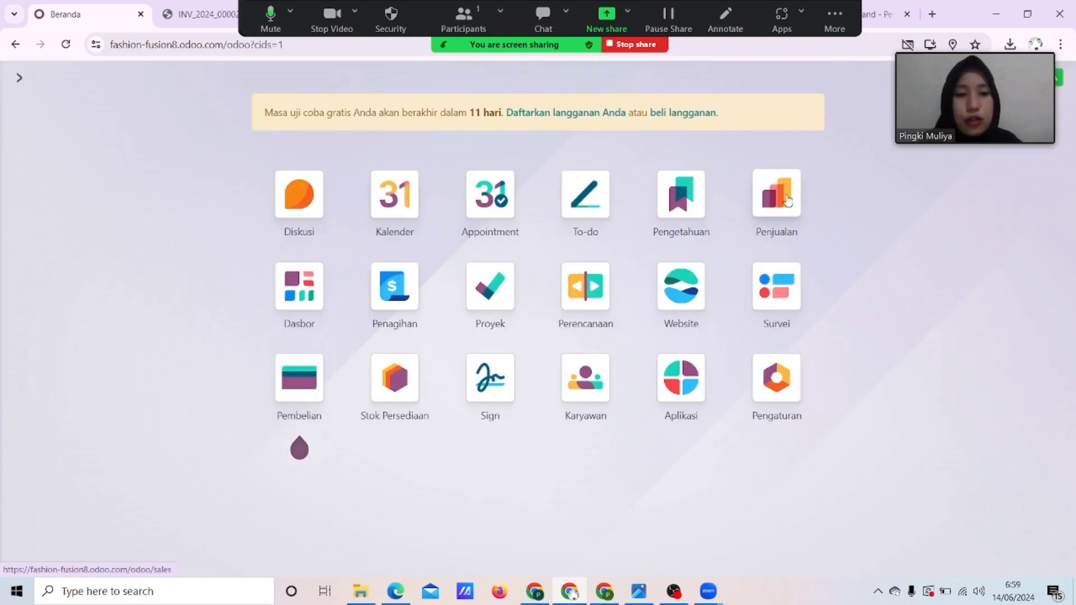
# Open the Penjualan app and list the sales orders with their invoice status.
pyautogui.click(788, 200)
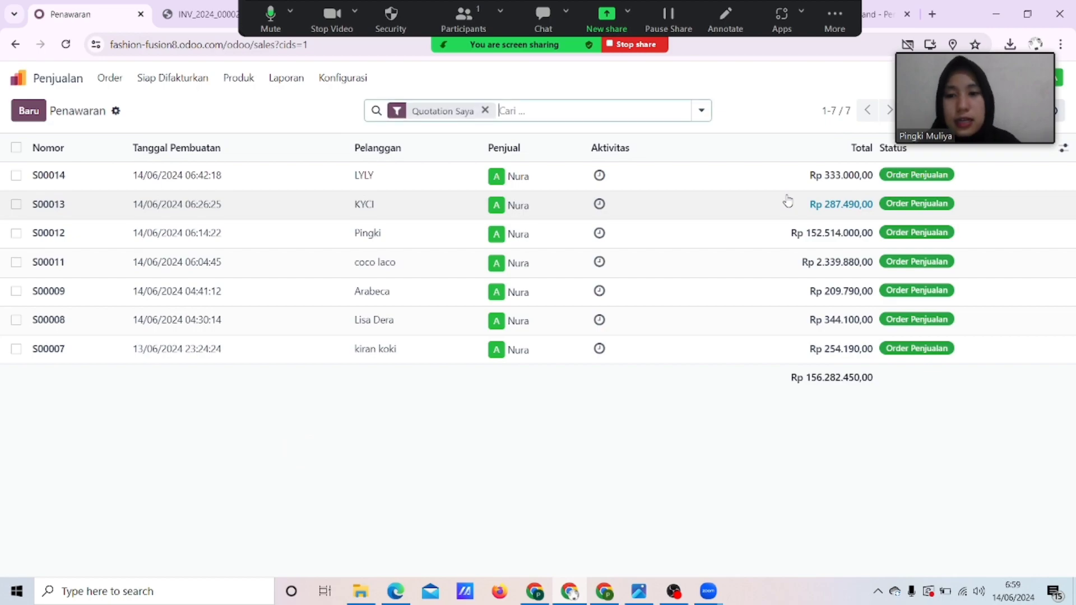
pyautogui.click(115, 90)
pyautogui.click(128, 124)
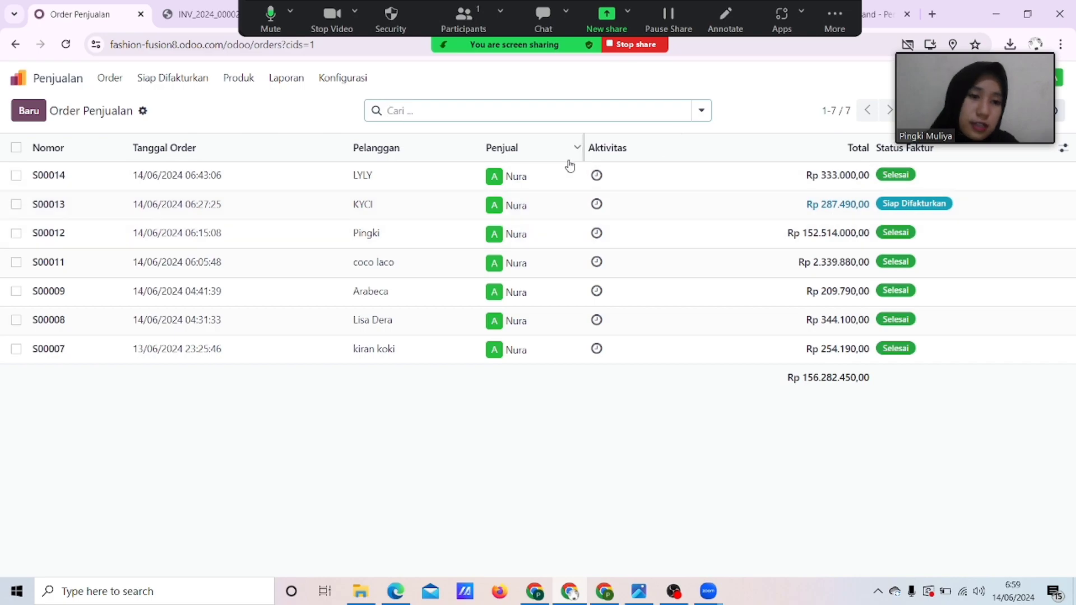
# Start a new quotation and create the typed customer name as a new customer.
pyautogui.click(27, 120)
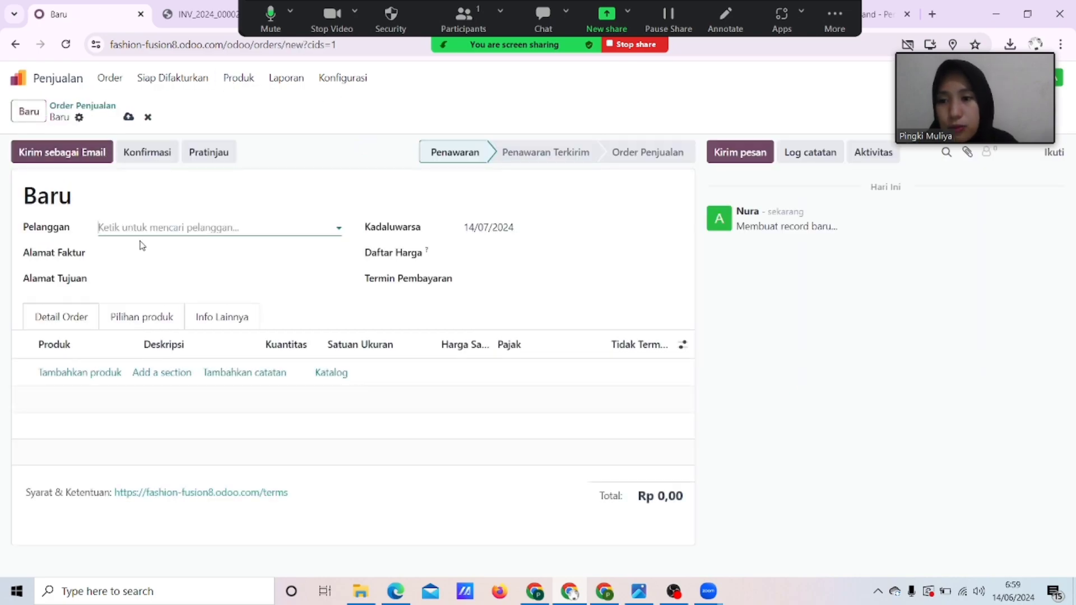
pyautogui.click(145, 227)
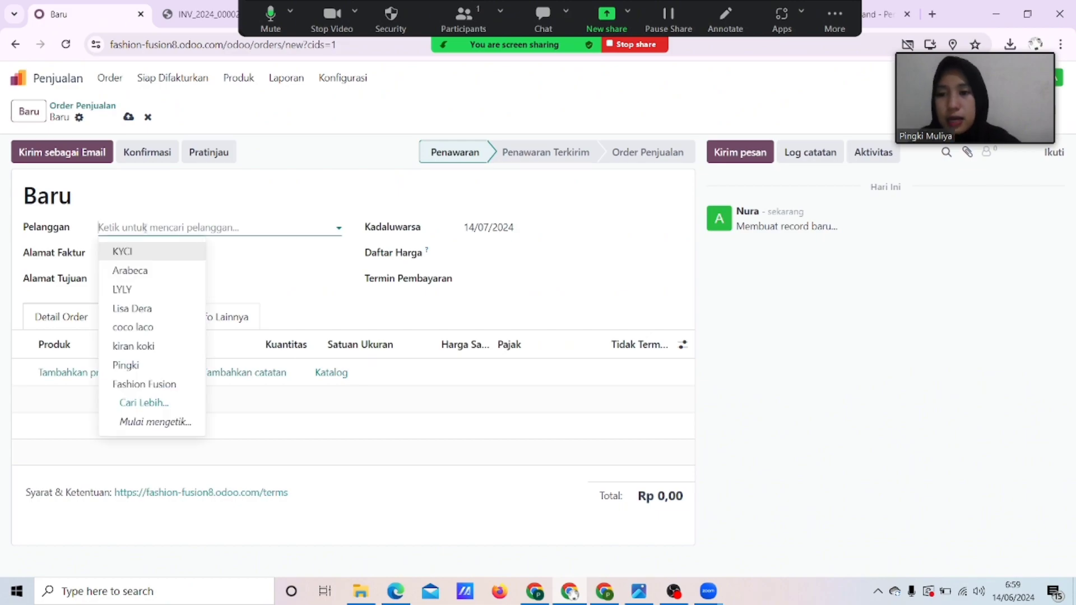
pyautogui.write('Jung')
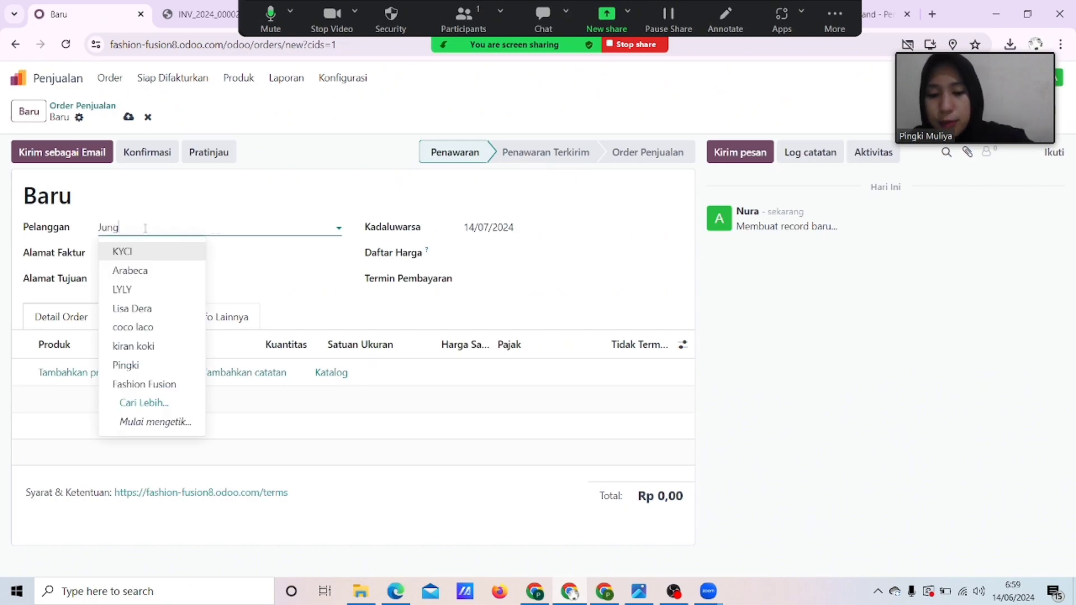
pyautogui.write('kook')
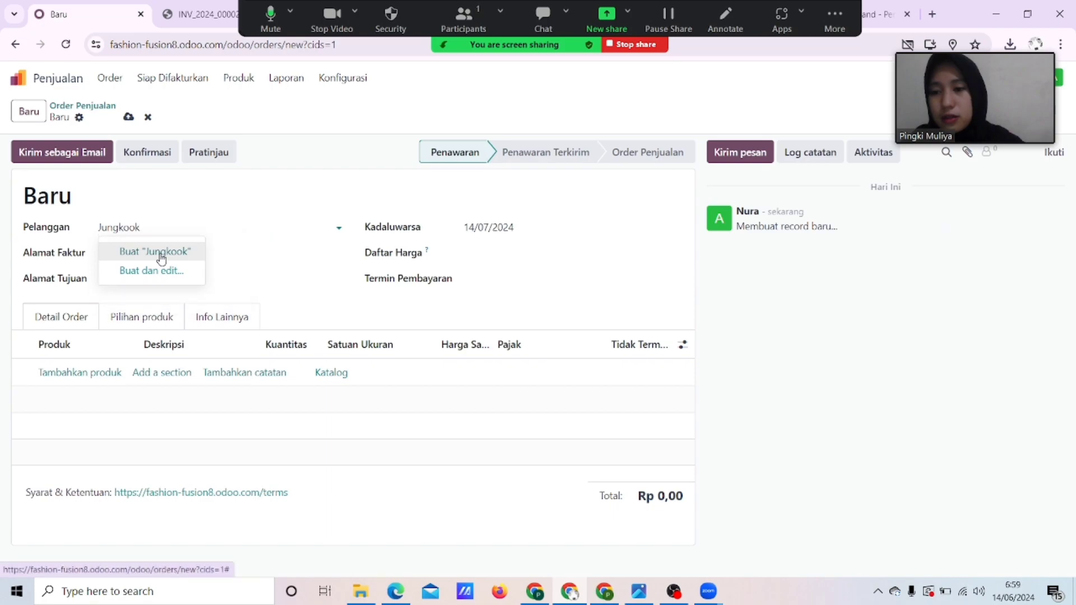
pyautogui.click(160, 256)
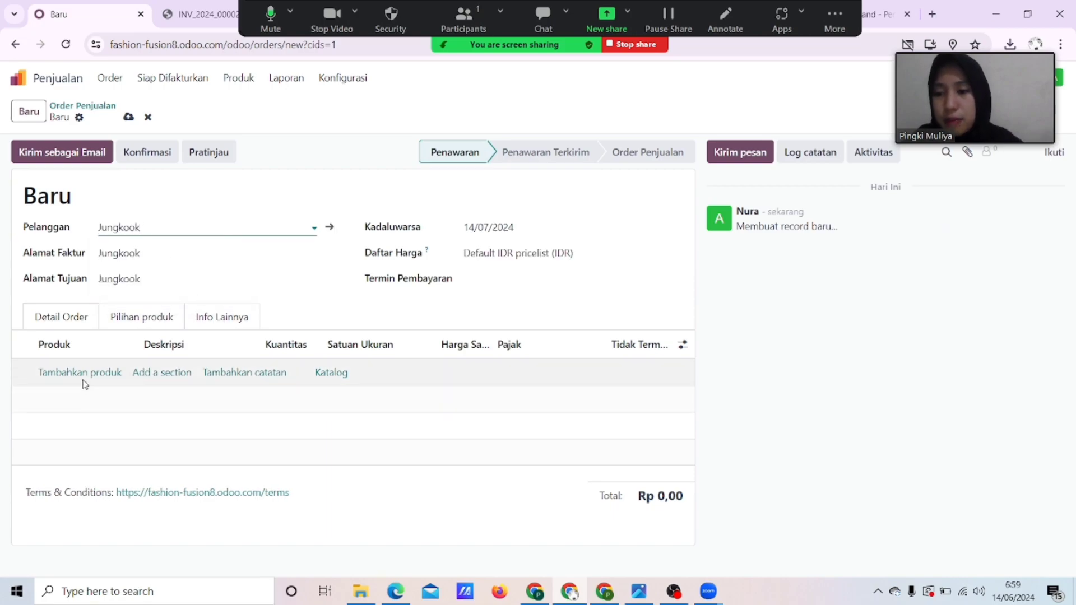
# Add one LABEI DENIM SET in size M at Rp 299.000 to the quotation.
pyautogui.click(106, 374)
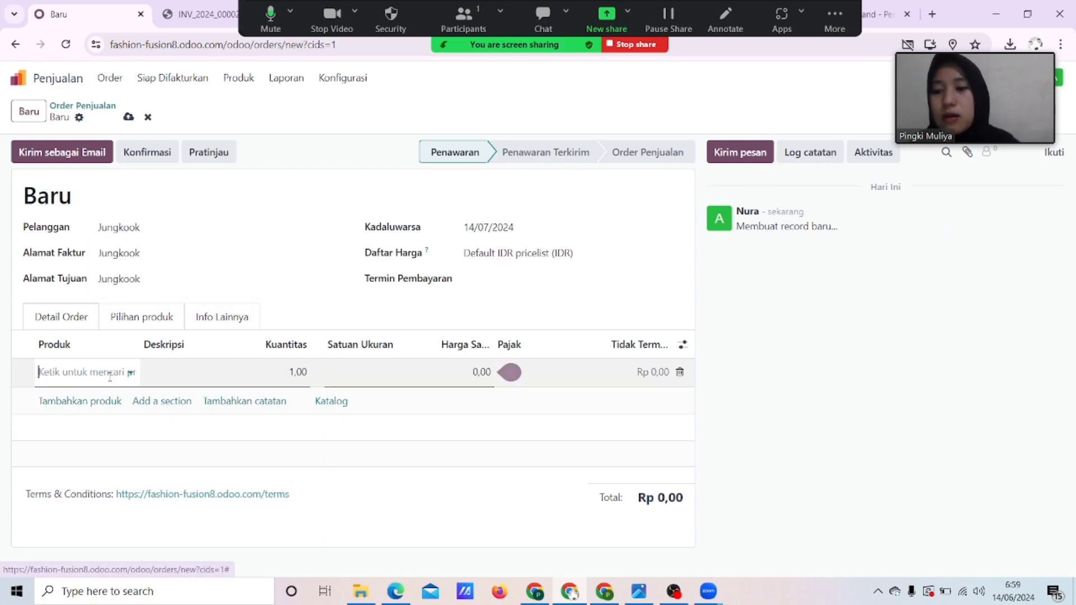
pyautogui.click(133, 374)
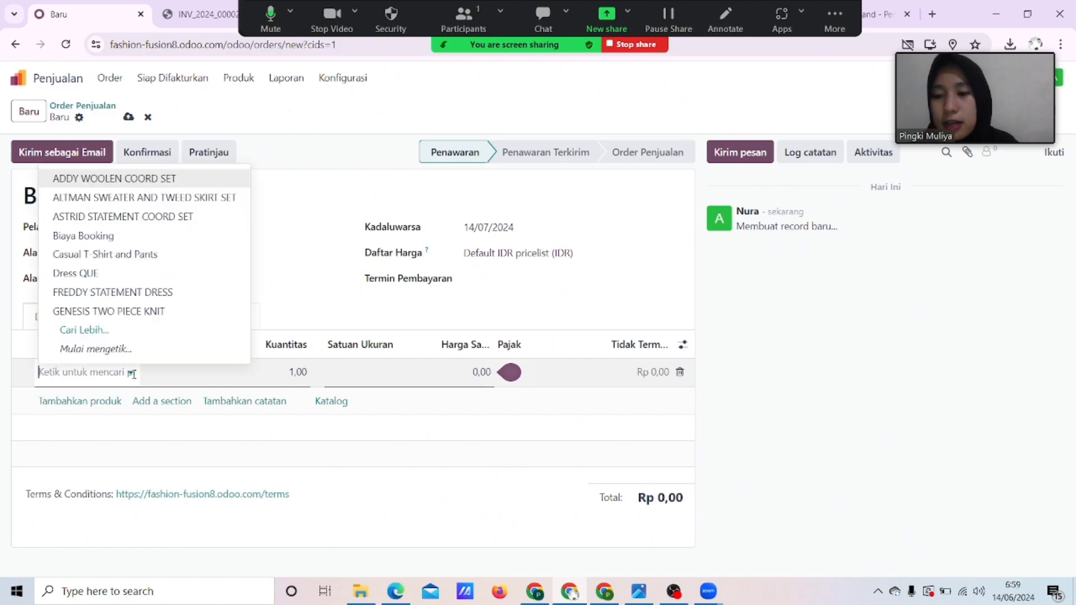
pyautogui.click(105, 335)
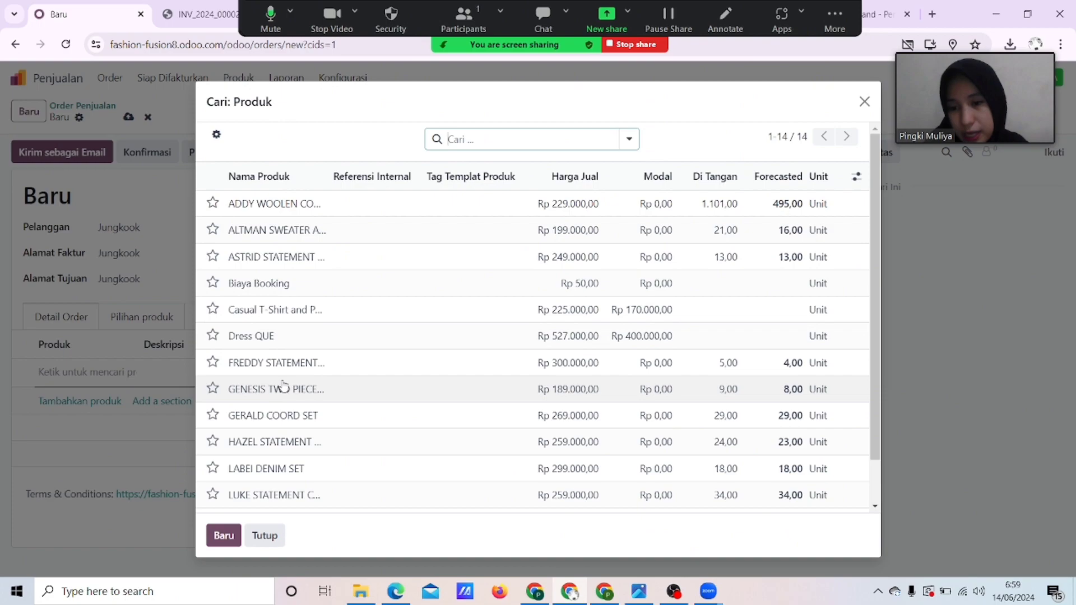
pyautogui.scroll(-1, 278, 415)
pyautogui.click(275, 424)
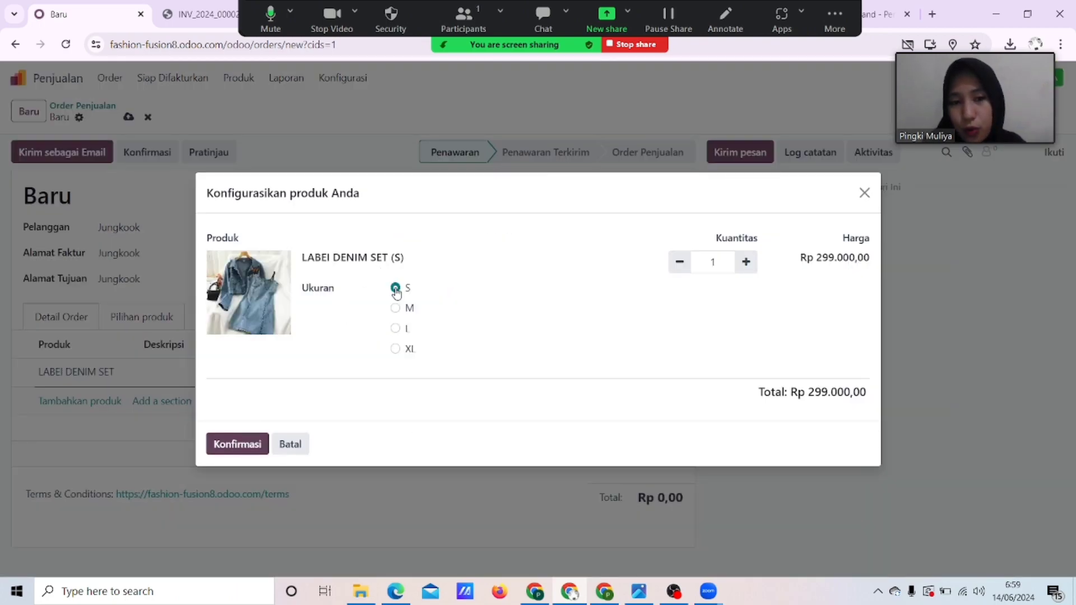
pyautogui.click(395, 309)
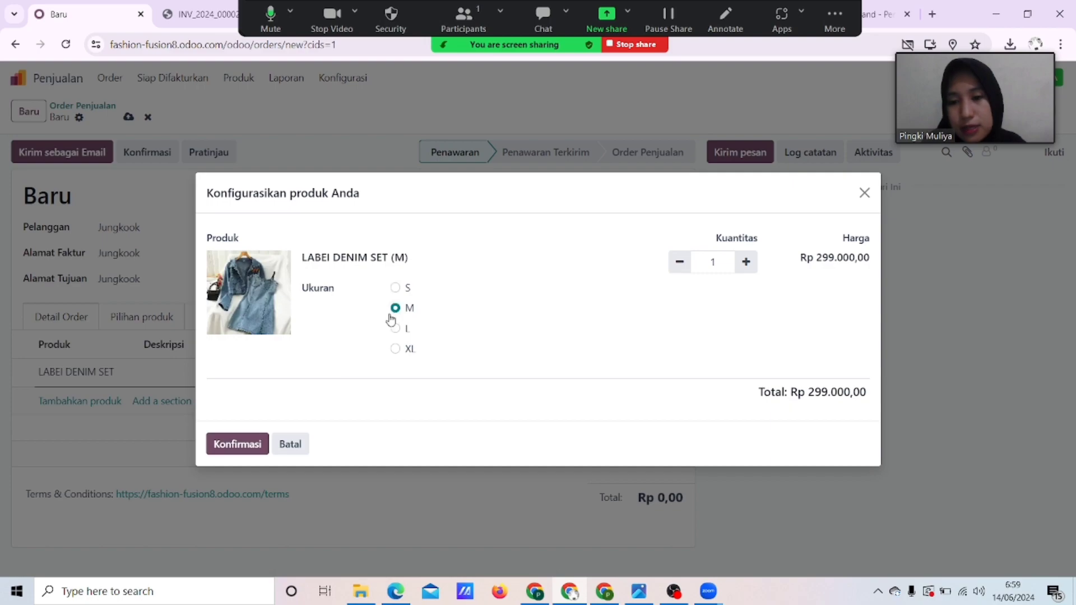
pyautogui.click(237, 444)
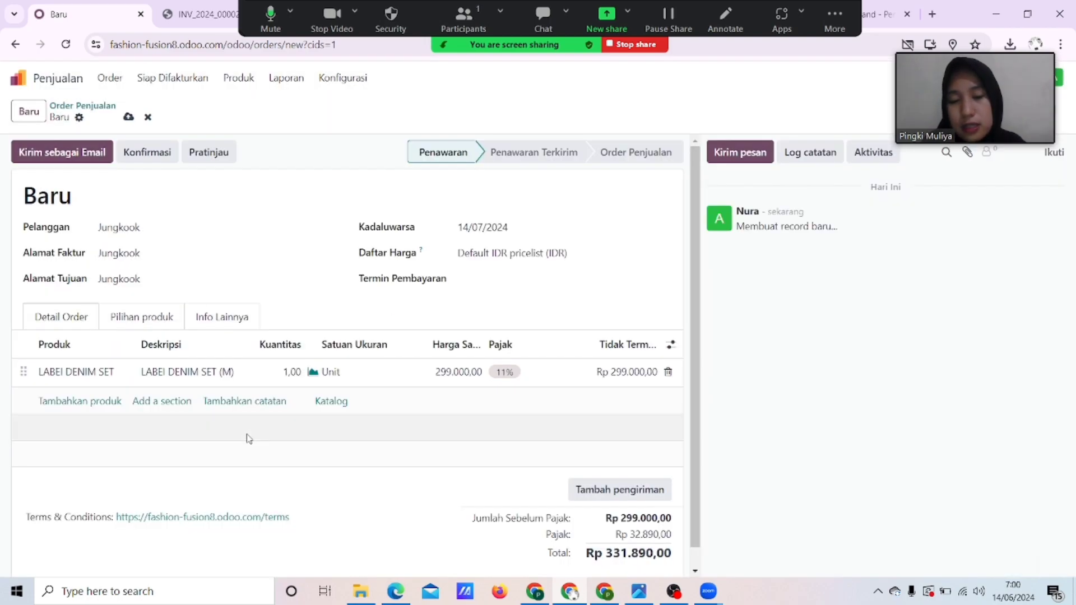
pyautogui.scroll(-1, 448, 473)
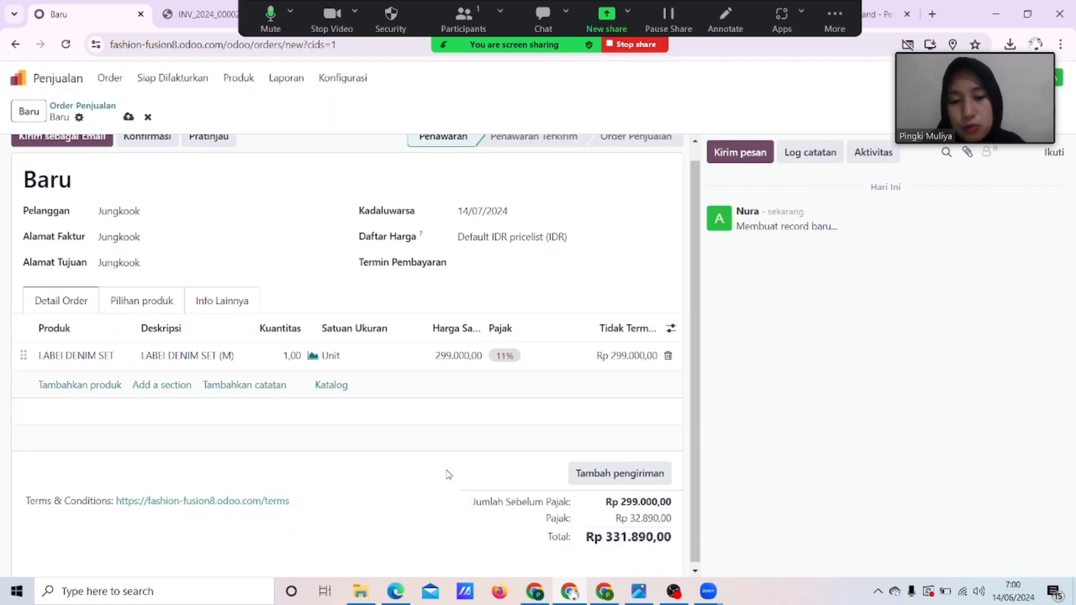
# Add Pengiriman standar shipping at Rp 0,00 to quotation S00015.
pyautogui.click(636, 470)
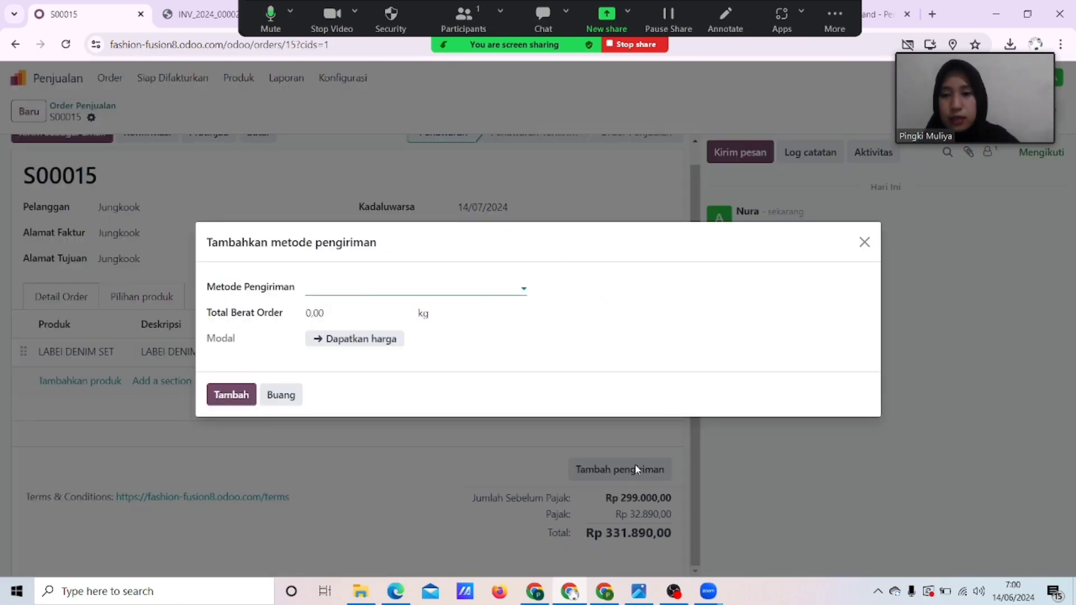
pyautogui.click(524, 288)
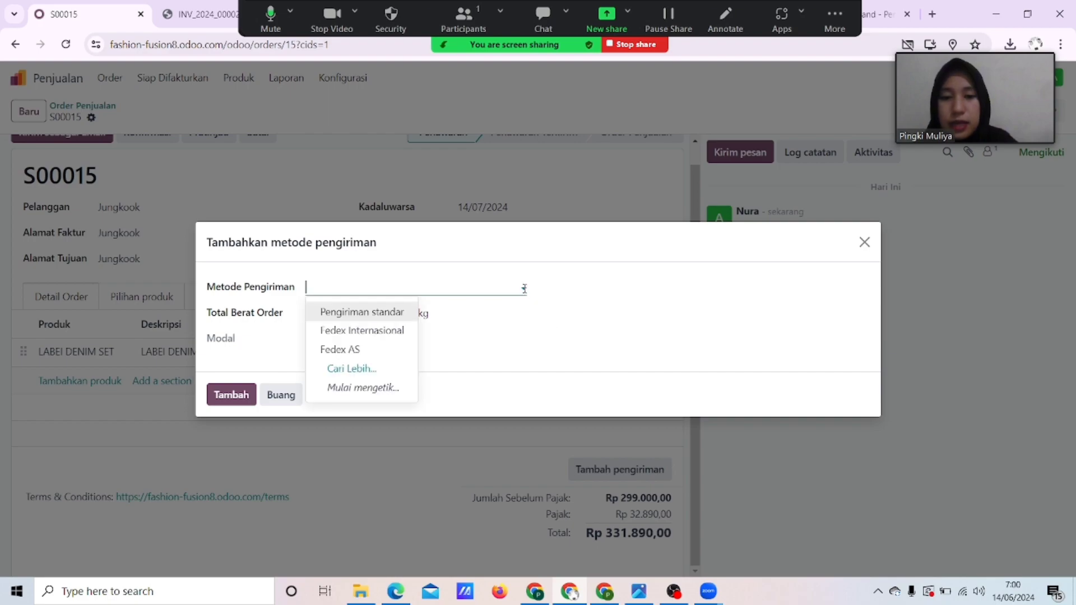
pyautogui.click(383, 317)
pyautogui.click(225, 392)
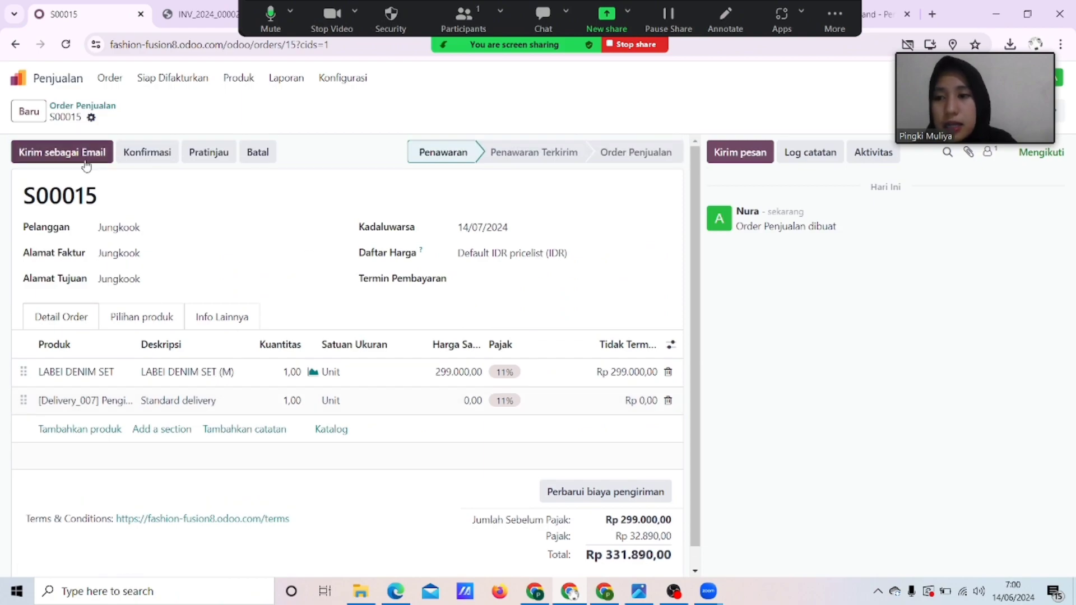
pyautogui.click(84, 160)
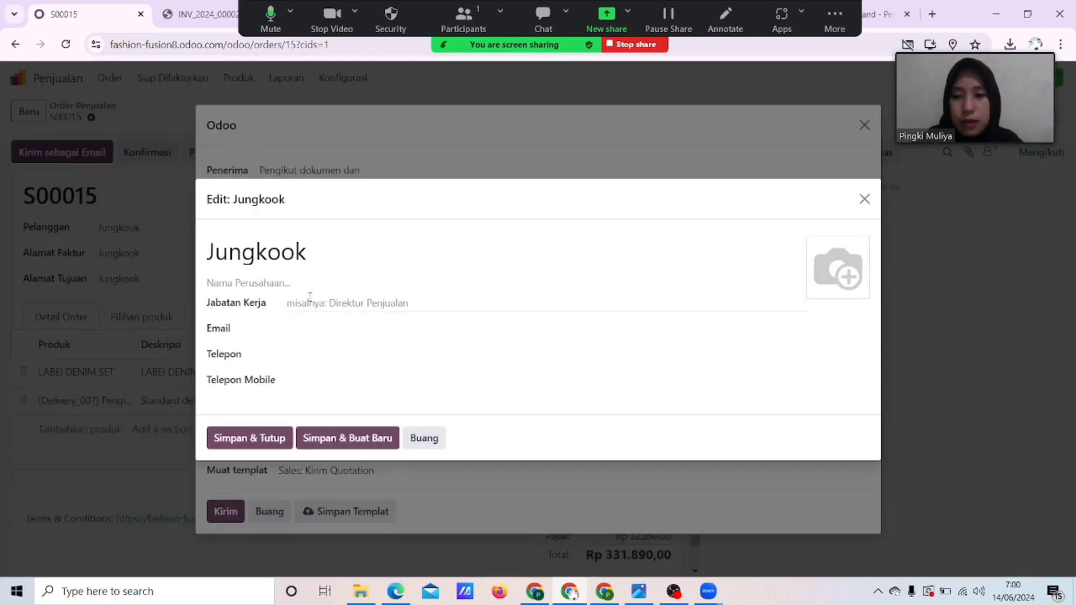
# Save the customer's job title Pemilik and e-mail address, e-mail S00015, and confirm it.
pyautogui.click(310, 299)
pyautogui.write('Pemilik')
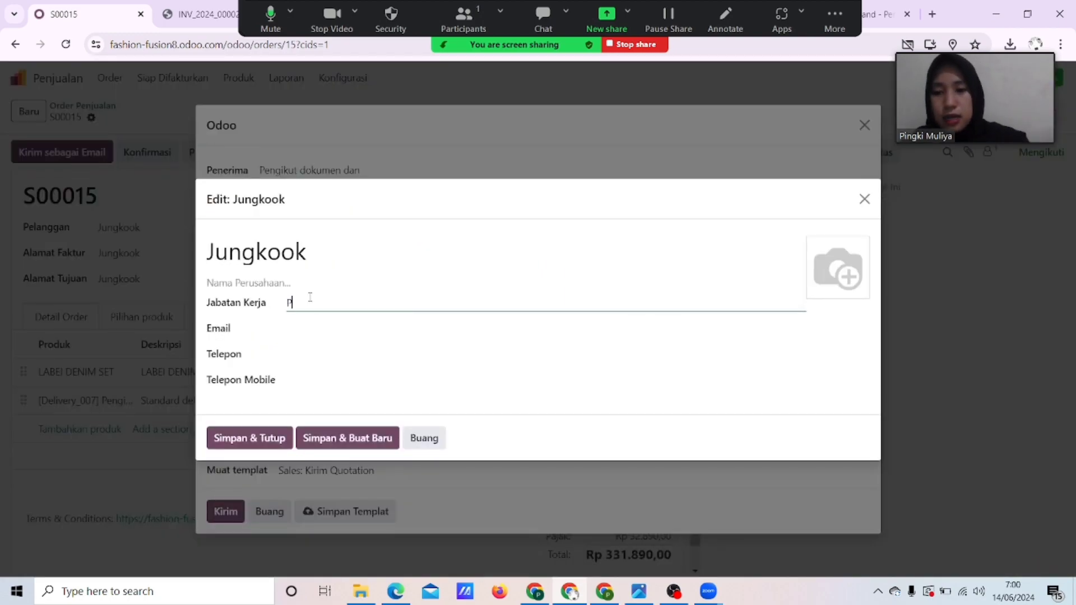
pyautogui.click(310, 329)
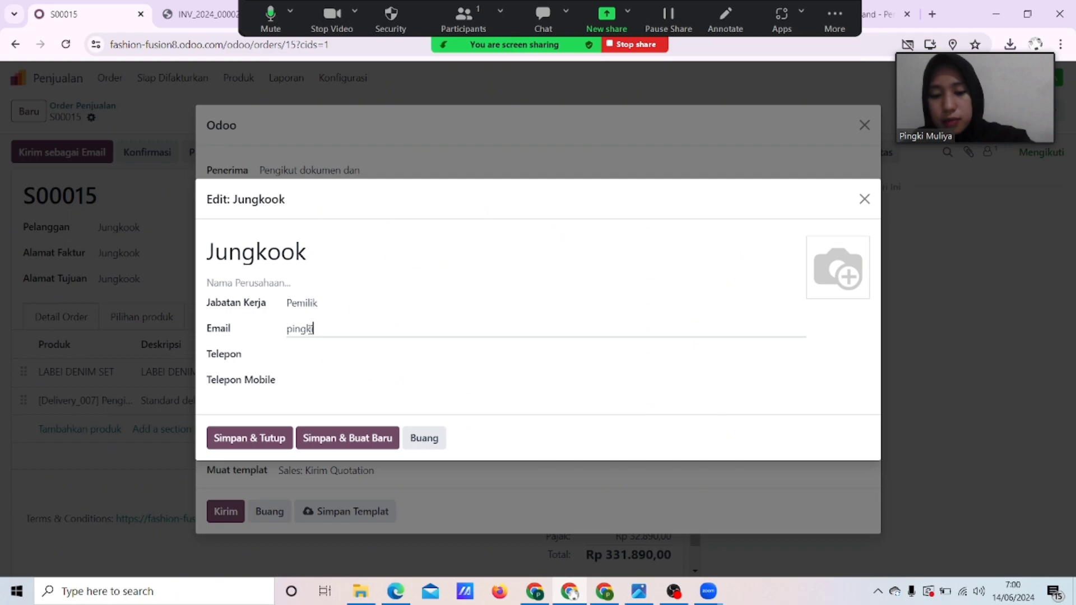
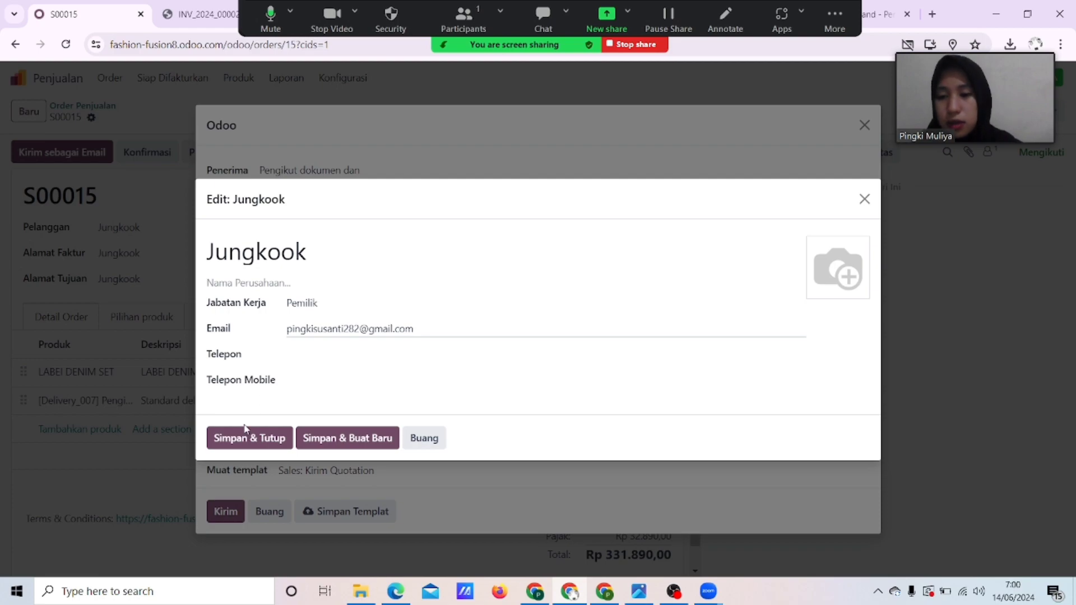
pyautogui.click(245, 432)
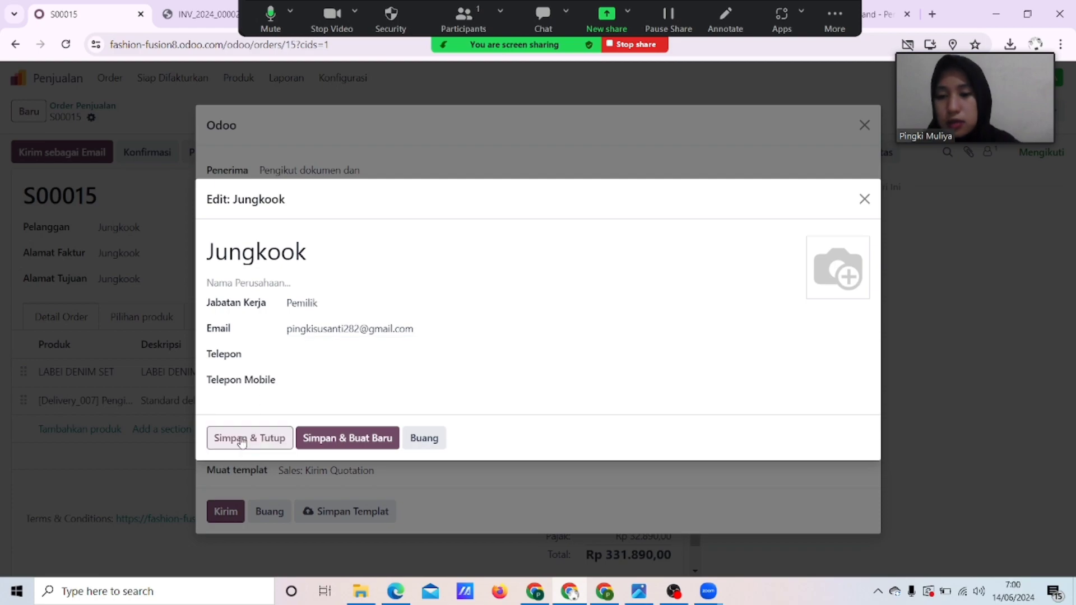
pyautogui.click(237, 509)
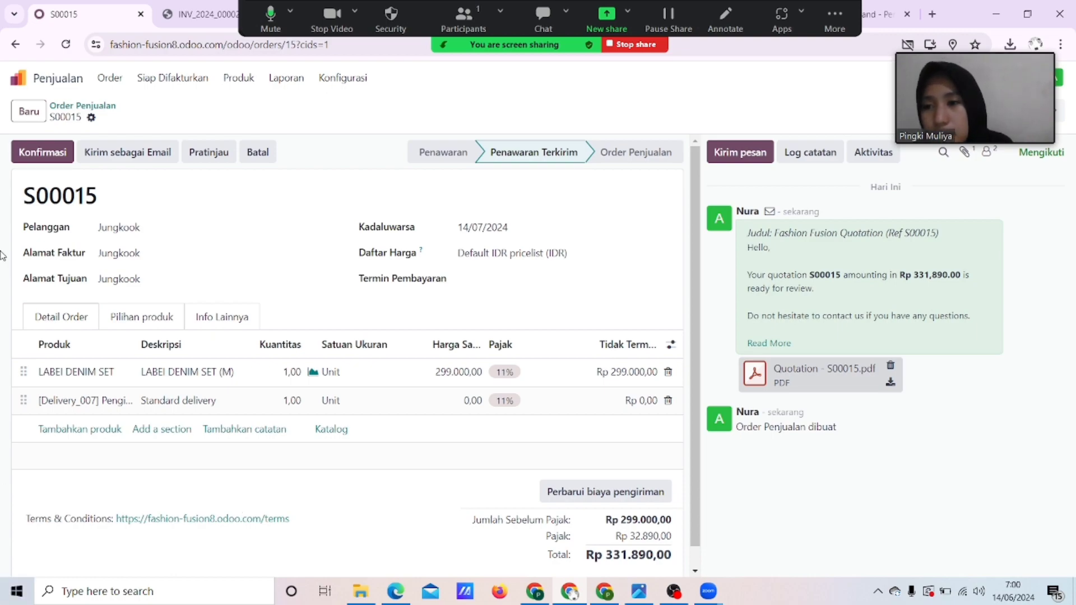
pyautogui.click(49, 161)
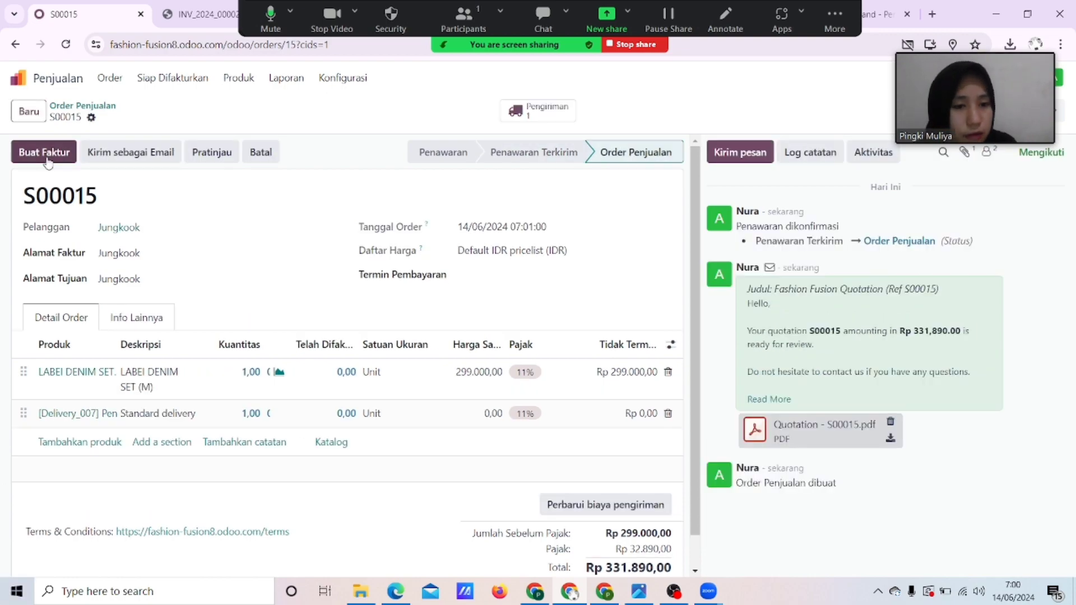
# Confirm S00015 and post its regular invoice INV/2024/00008 for Rp 299.000,00 untaxed.
pyautogui.scroll(-1, 352, 316)
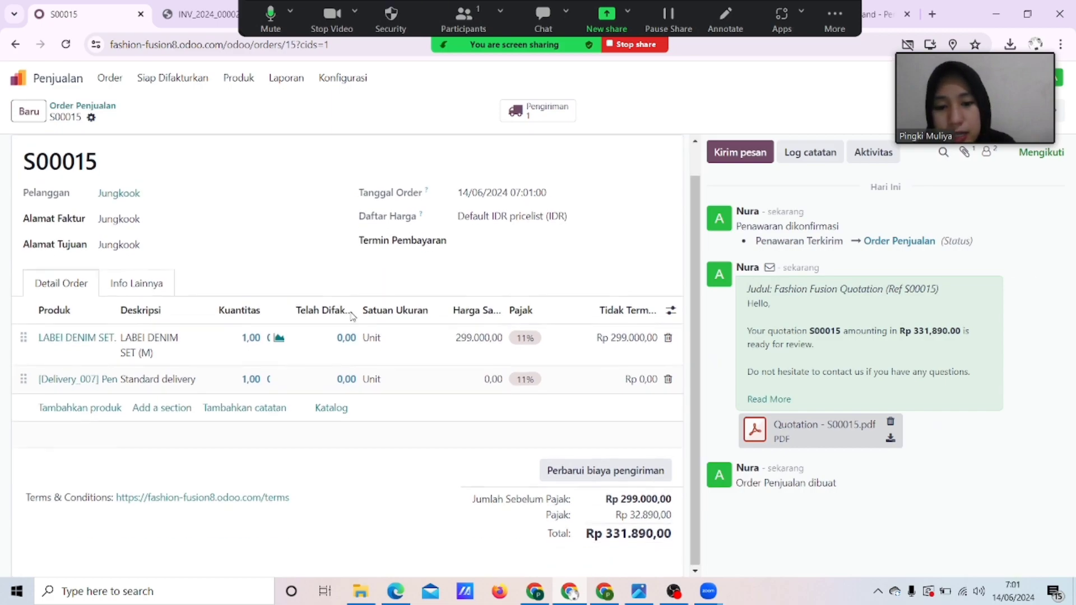
pyautogui.scroll(1, 352, 317)
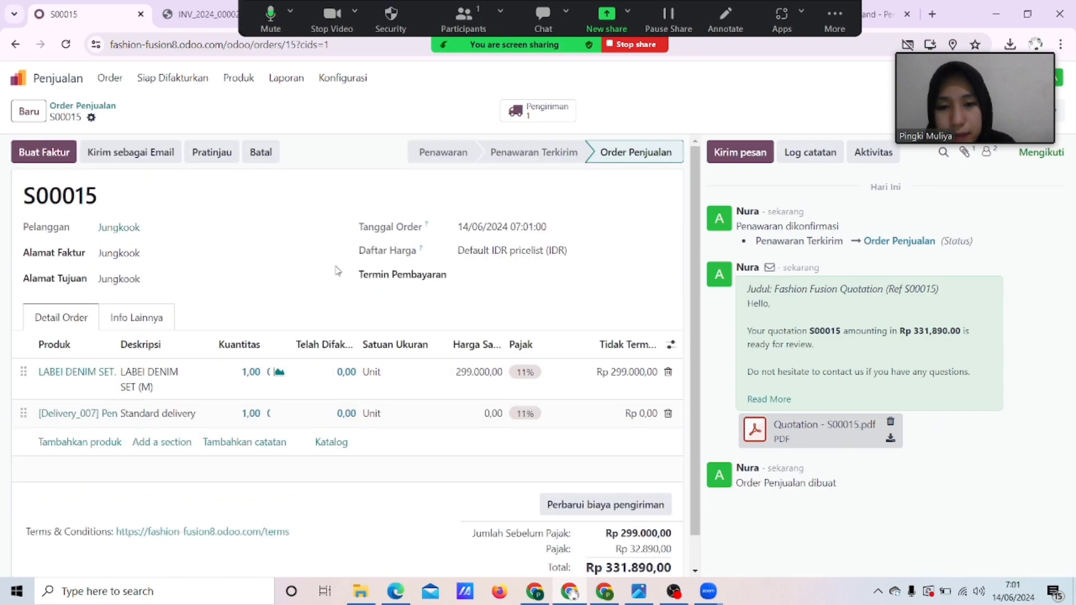
pyautogui.click(55, 159)
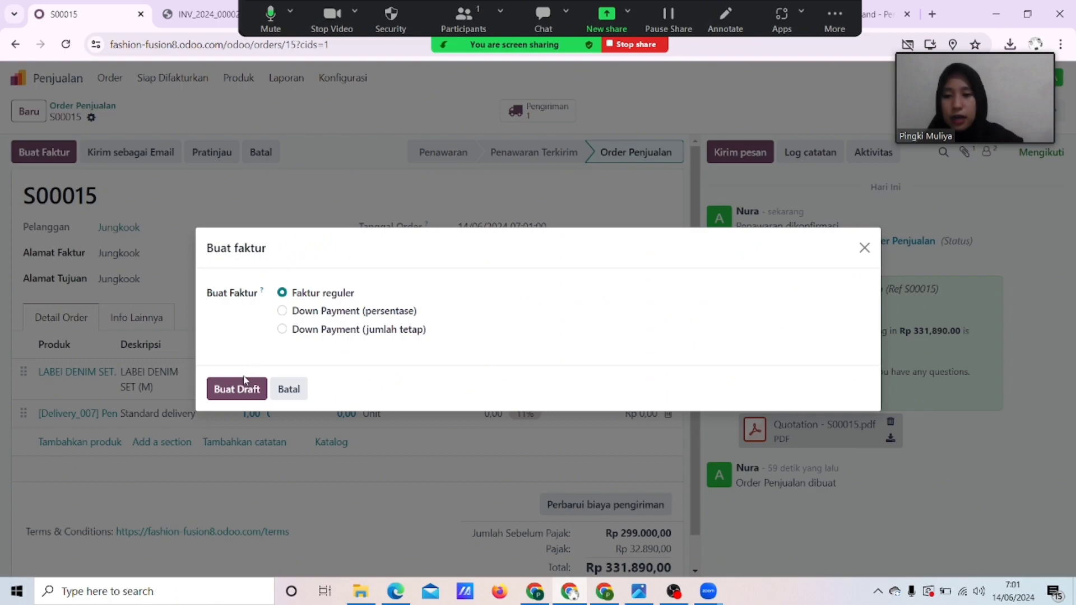
pyautogui.click(243, 387)
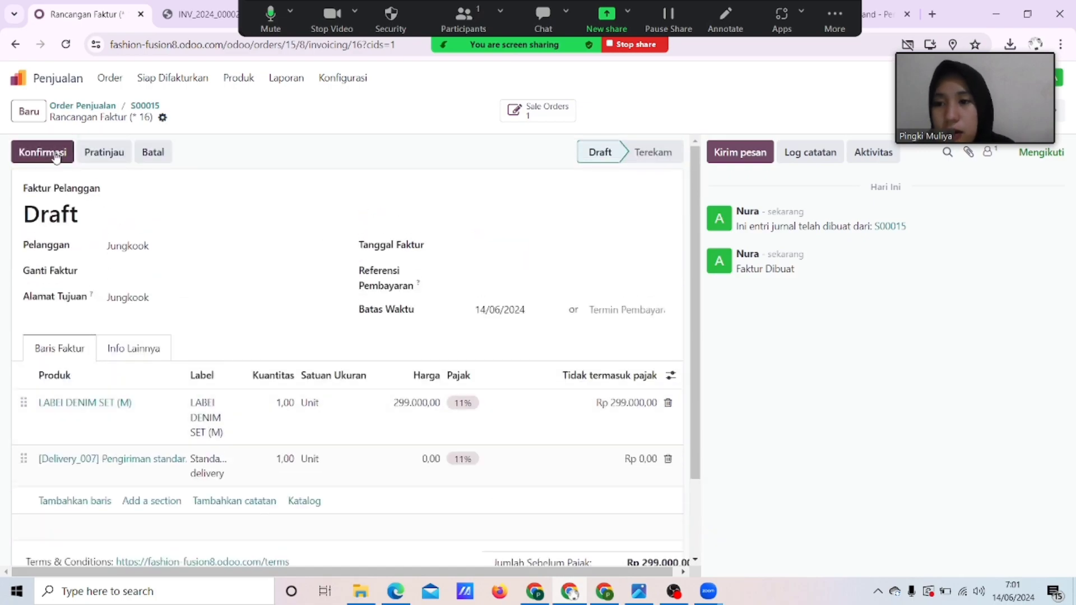
pyautogui.click(55, 156)
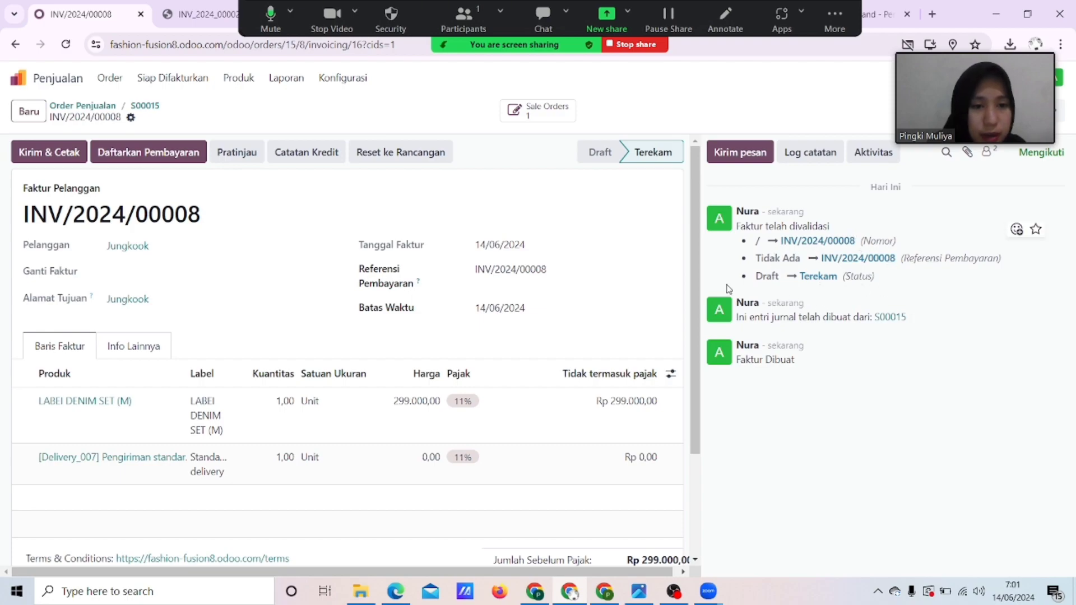
# Send and print invoice INV/2024/00008.
pyautogui.click(63, 160)
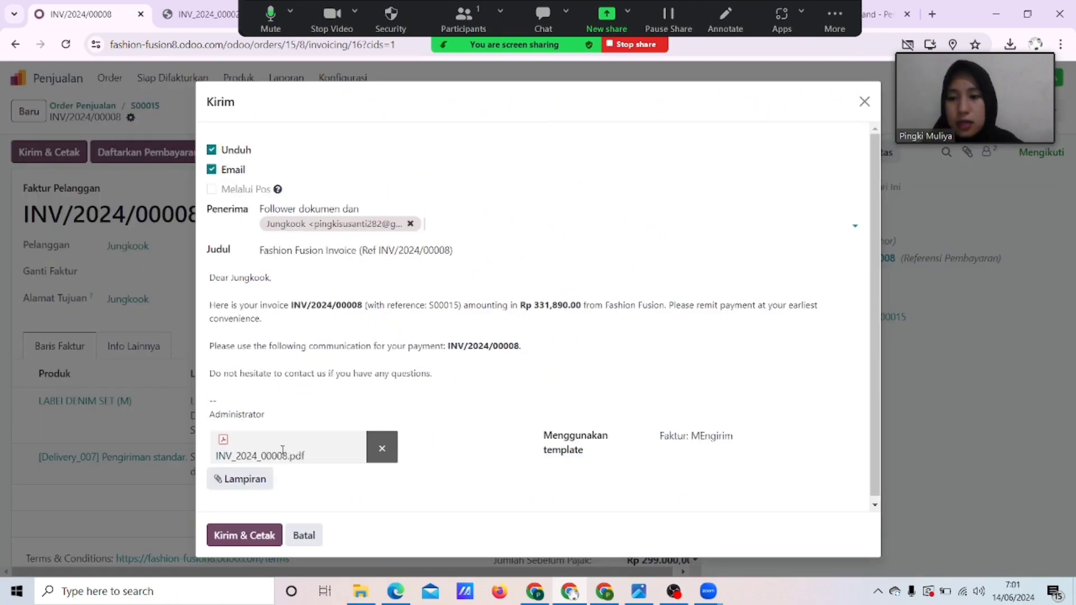
pyautogui.click(261, 538)
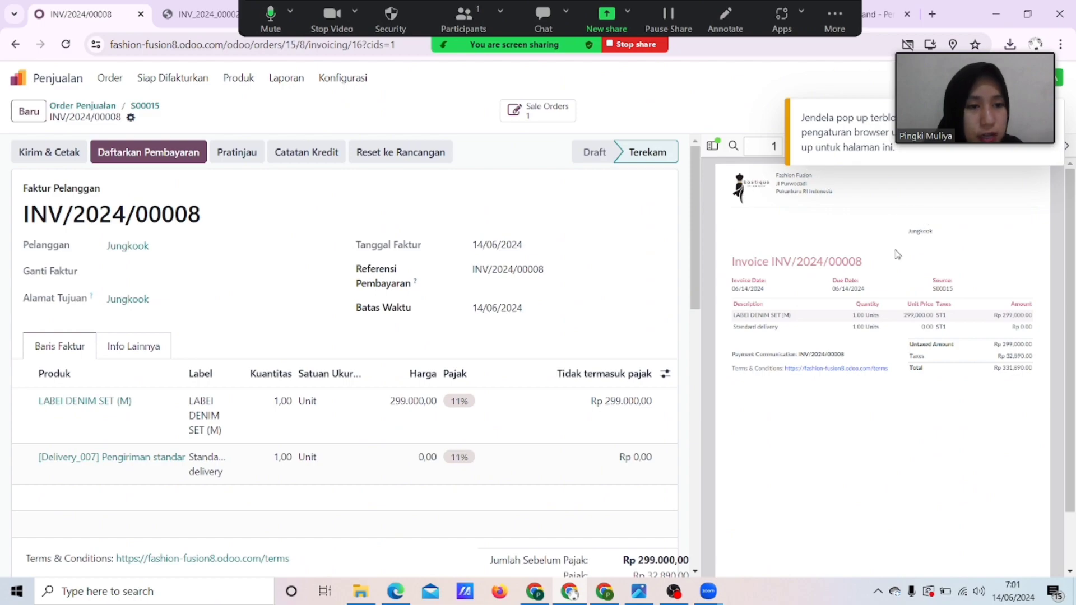
pyautogui.scroll(-1, 289, 338)
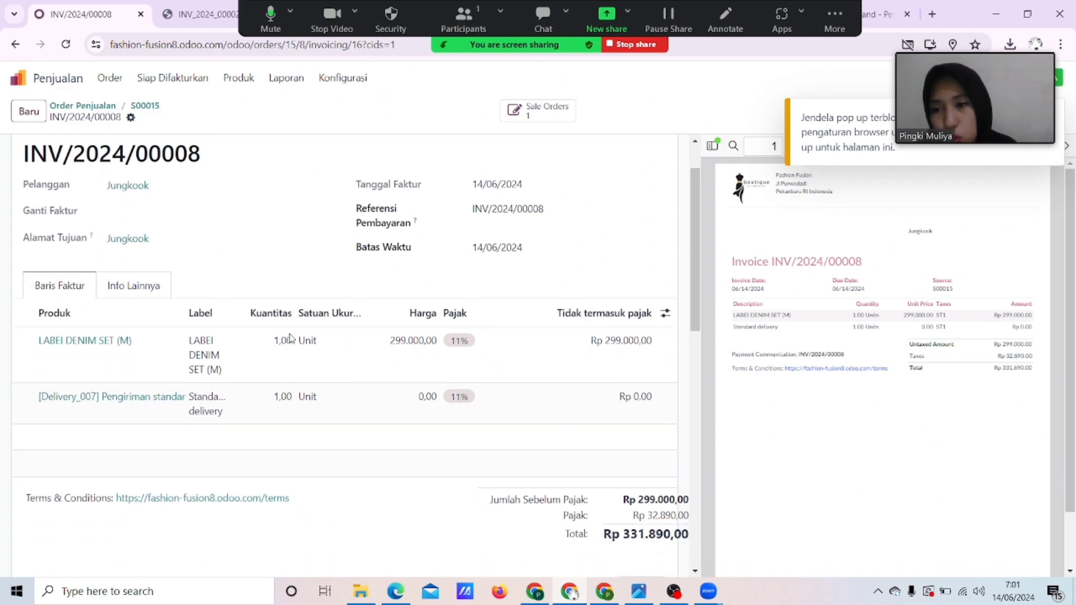
pyautogui.scroll(1, 289, 338)
# Register the Rp 331.890,00 Bank payment so INV/2024/00008 shows LUNAS with nothing due.
pyautogui.click(166, 152)
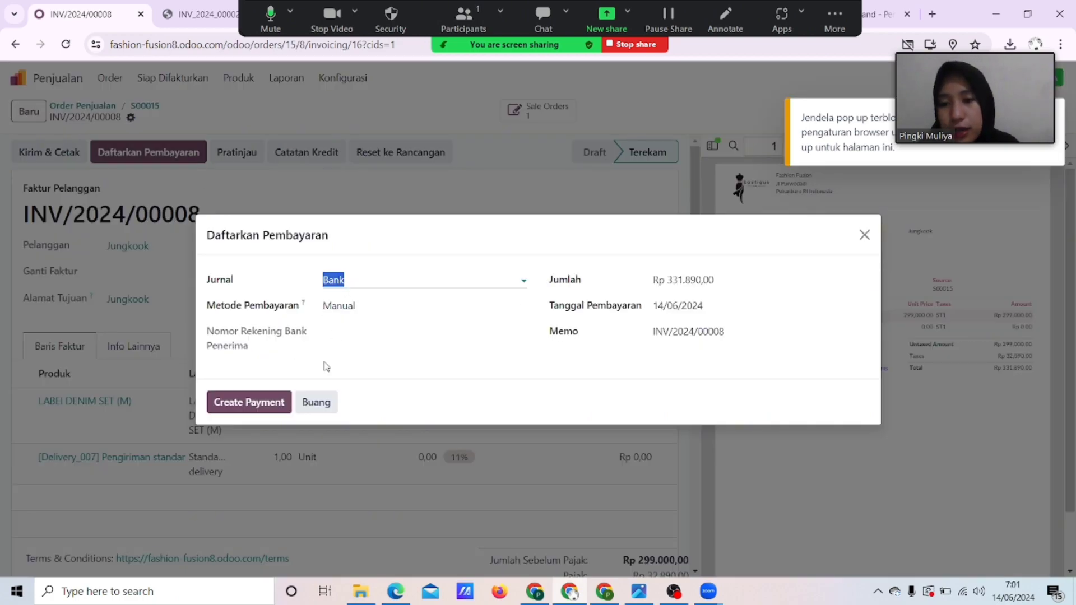
pyautogui.click(404, 318)
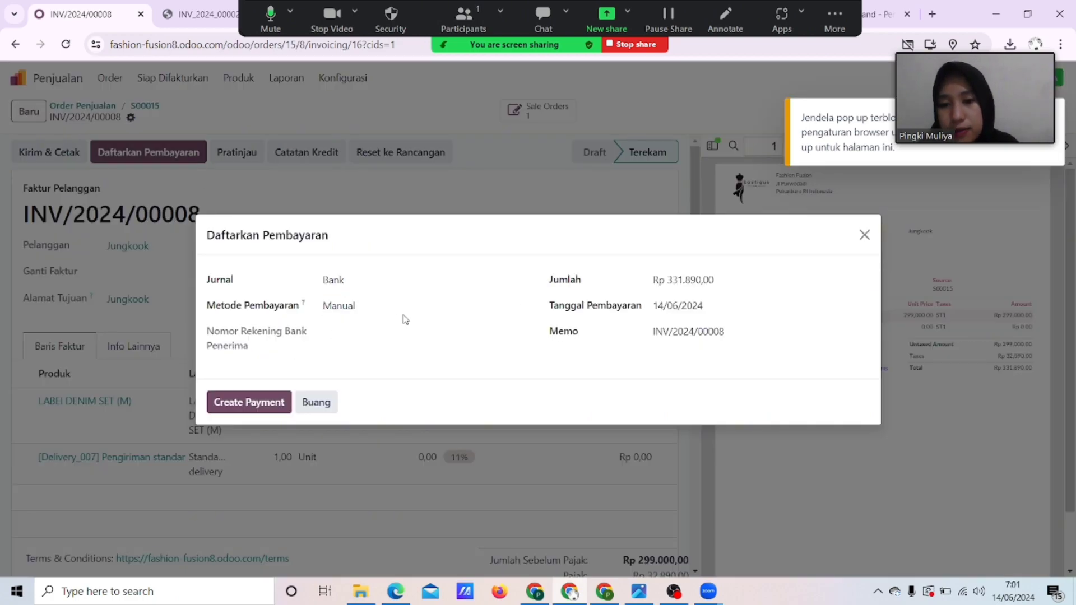
pyautogui.click(281, 400)
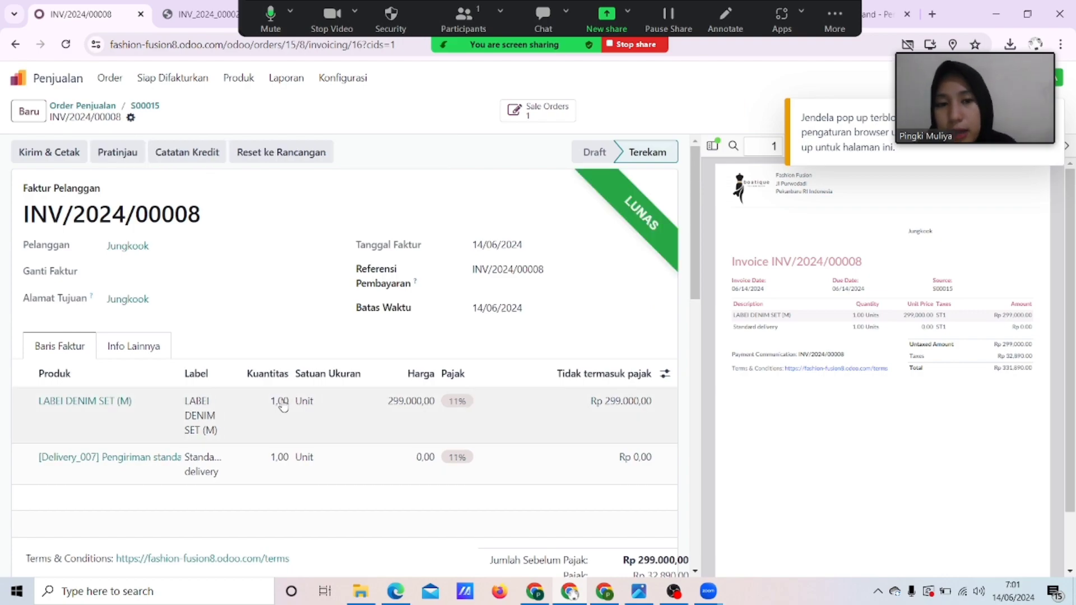
pyautogui.scroll(-3, 283, 407)
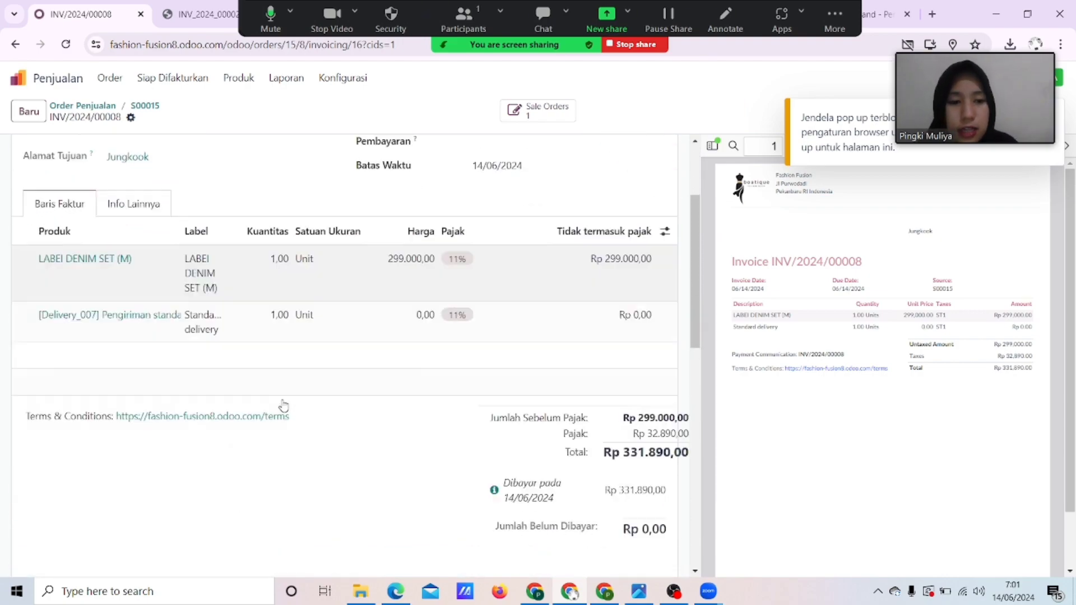
pyautogui.scroll(-5, 283, 406)
pyautogui.scroll(10, 283, 406)
pyautogui.scroll(-3, 283, 406)
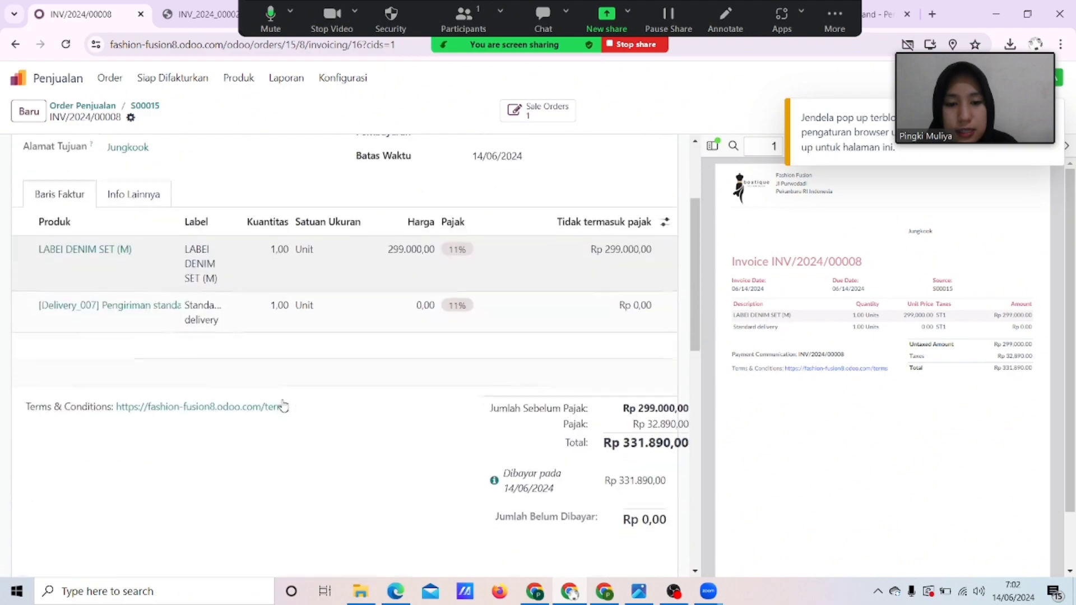
pyautogui.scroll(2, 283, 406)
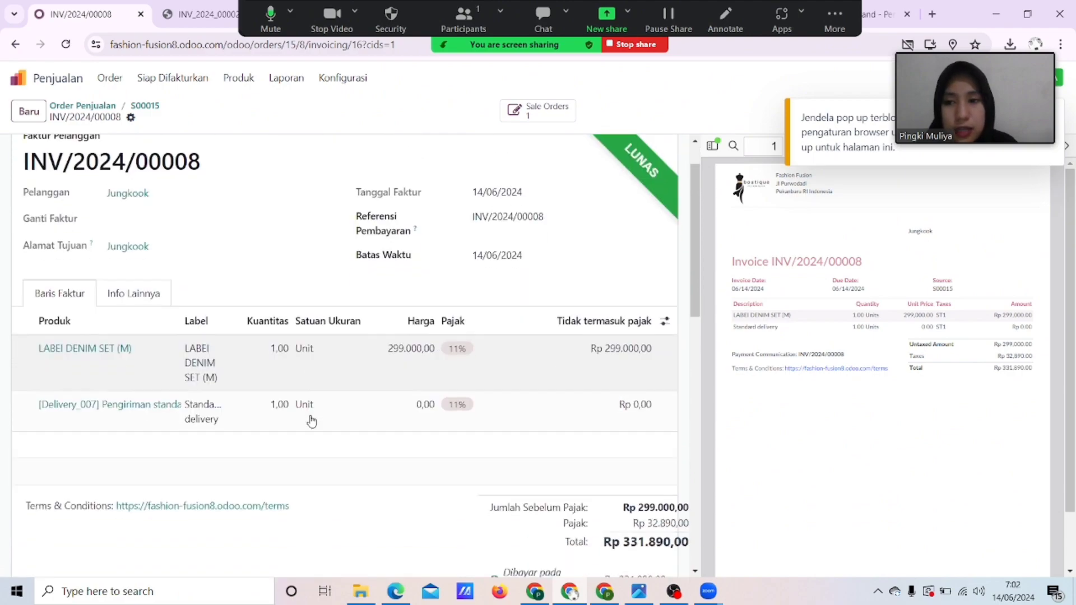
pyautogui.scroll(1, 311, 422)
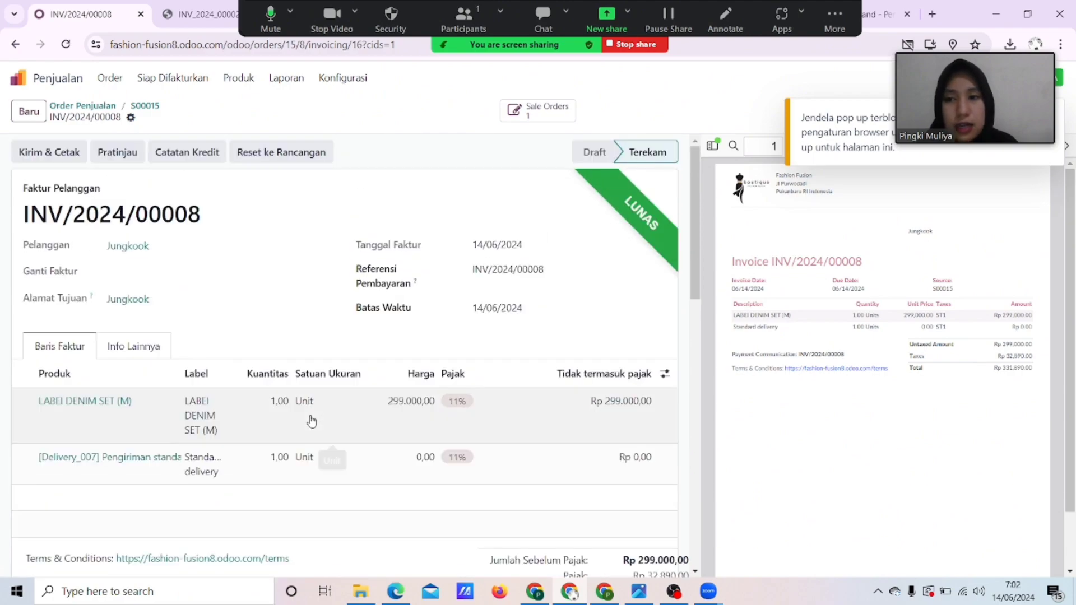
# View the sales orders list, the sales teams dashboard and the customers overview.
pyautogui.click(118, 79)
pyautogui.click(129, 124)
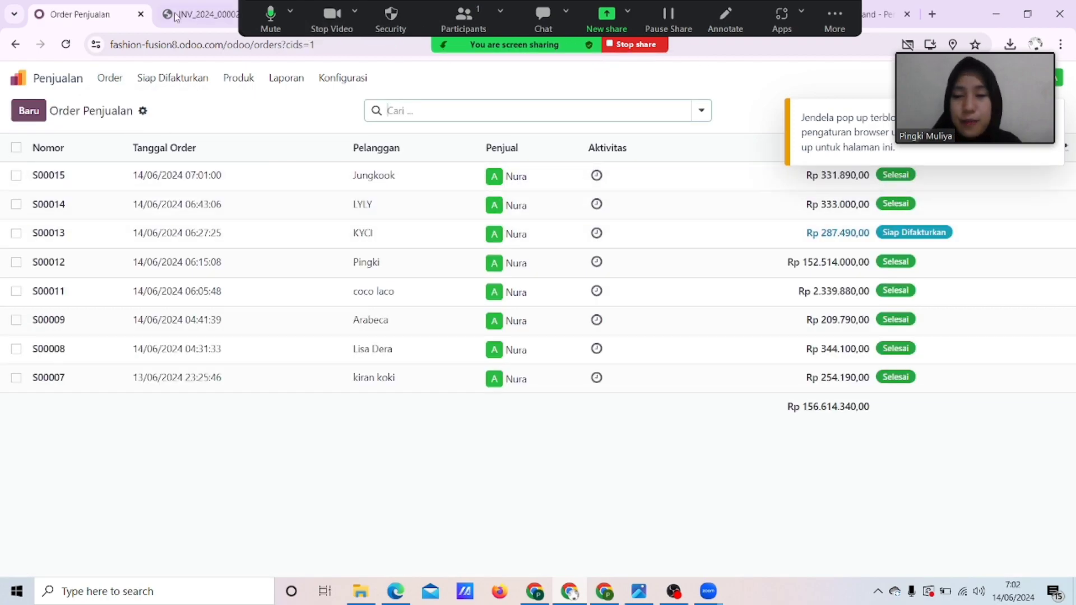
pyautogui.click(110, 80)
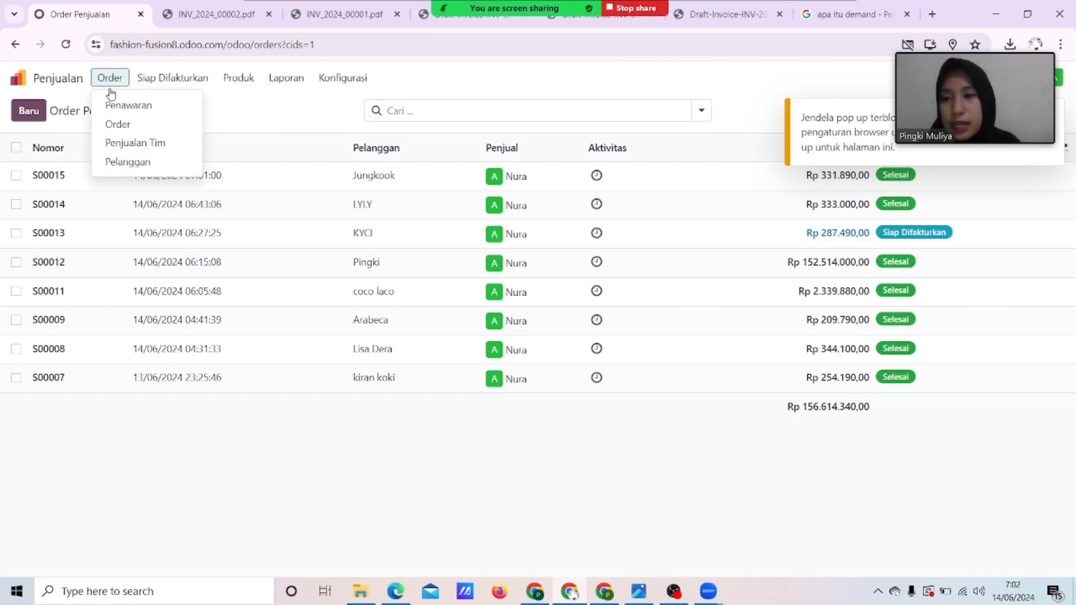
pyautogui.click(137, 150)
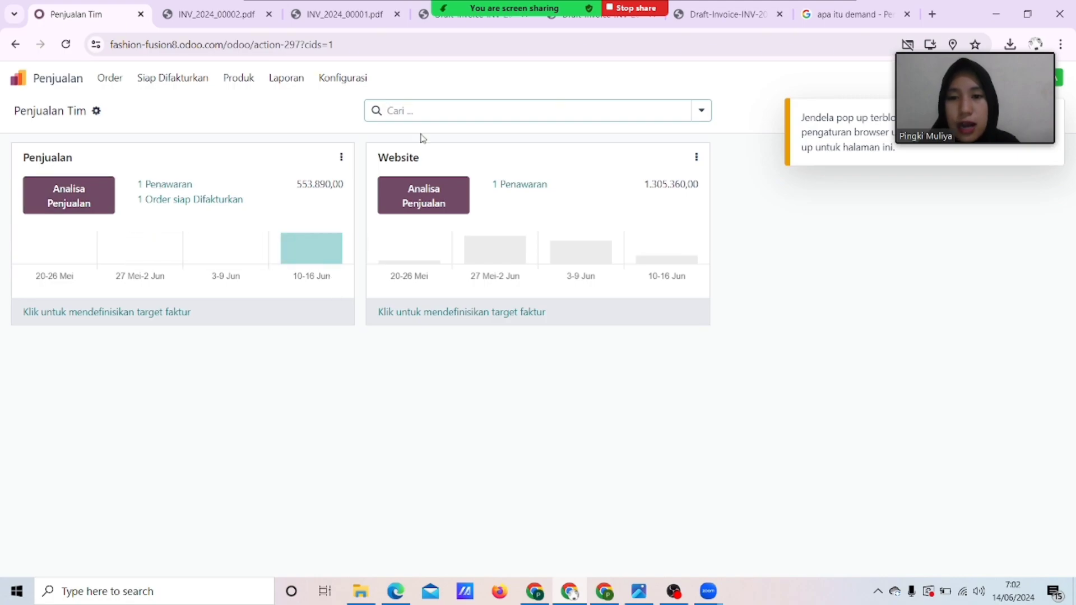
pyautogui.click(123, 83)
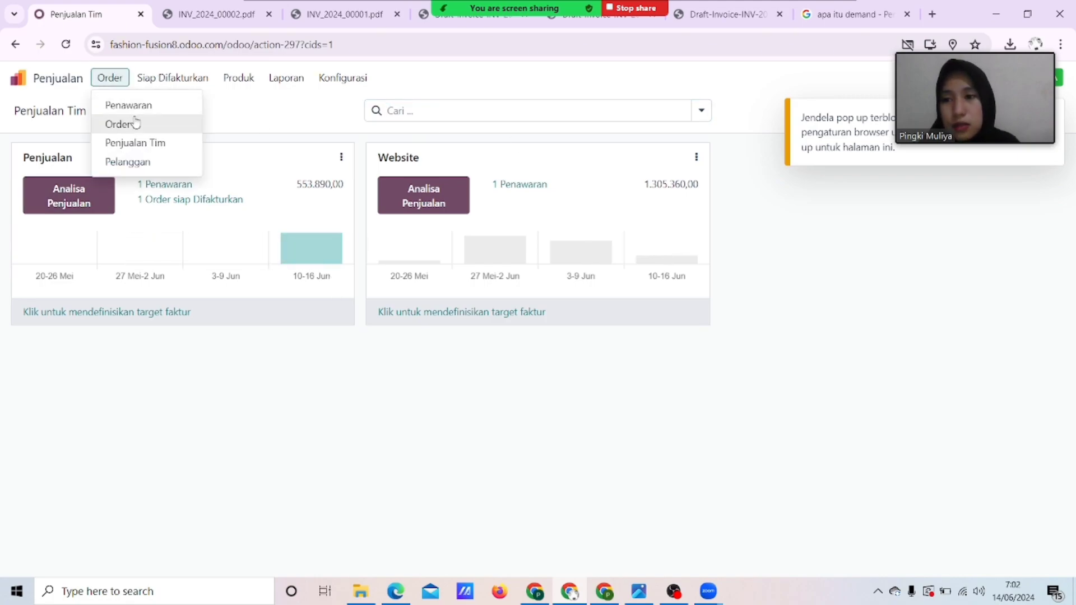
pyautogui.click(144, 162)
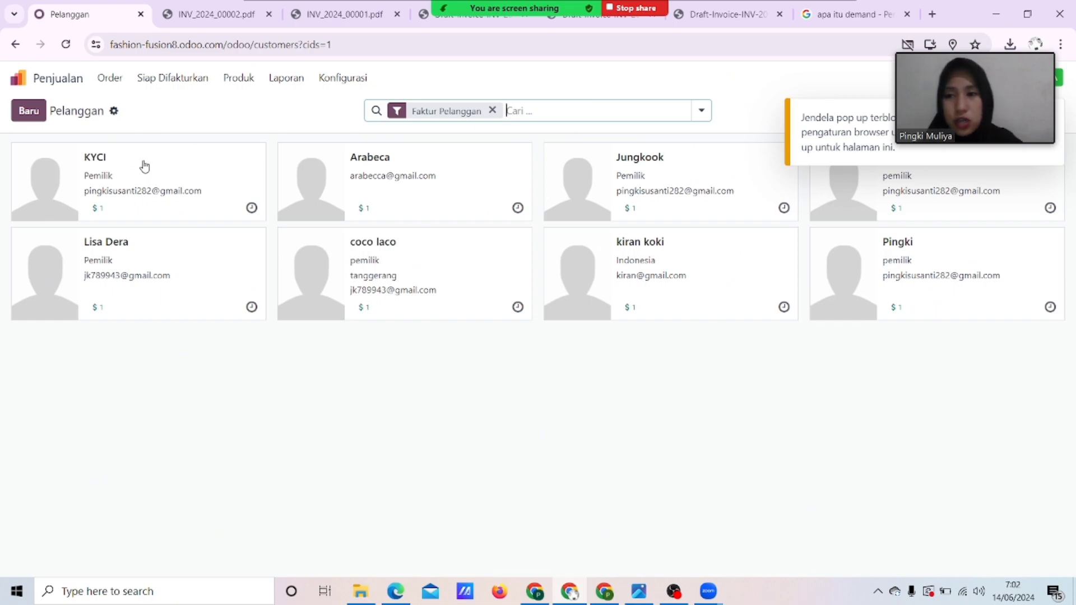
# View orders ready to invoice, then the sellable products catalogue.
pyautogui.click(153, 90)
pyautogui.click(177, 108)
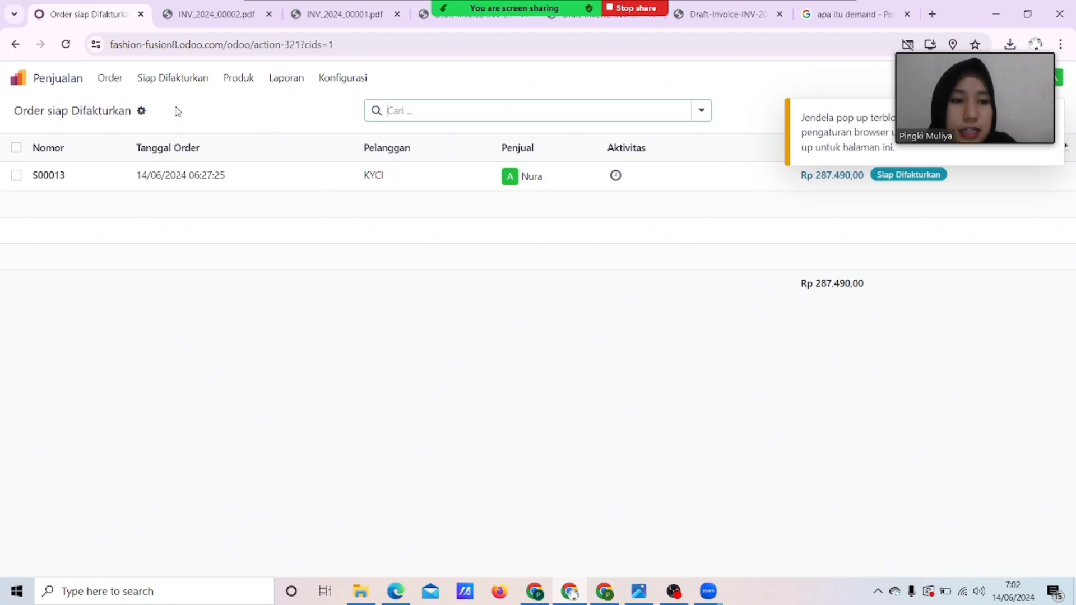
pyautogui.click(241, 80)
pyautogui.click(249, 104)
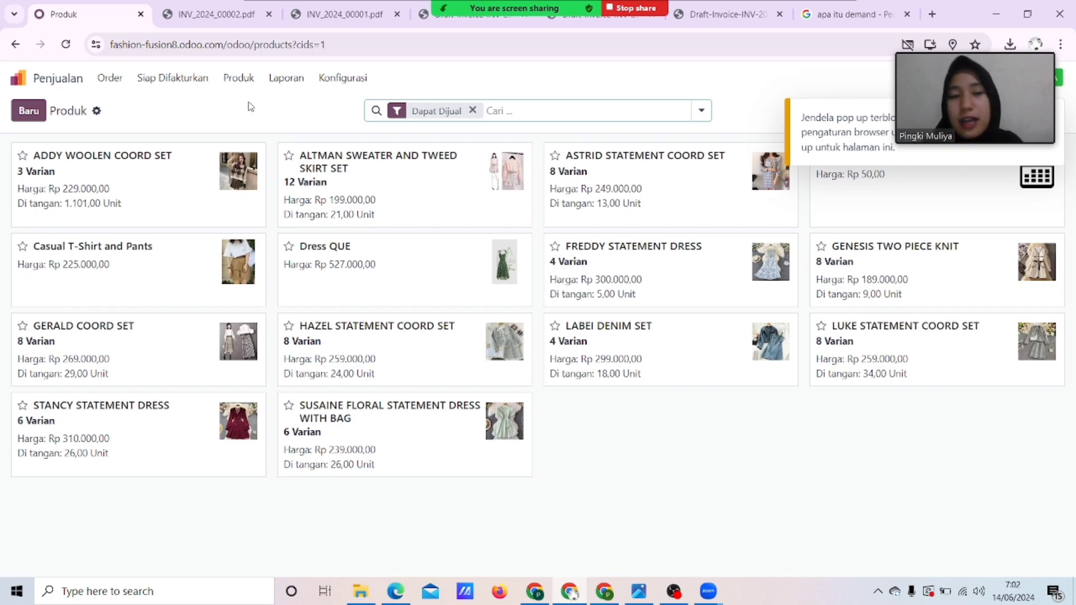
# View the product variants list, then the Sales Analysis report for the last 365 days.
pyautogui.click(251, 83)
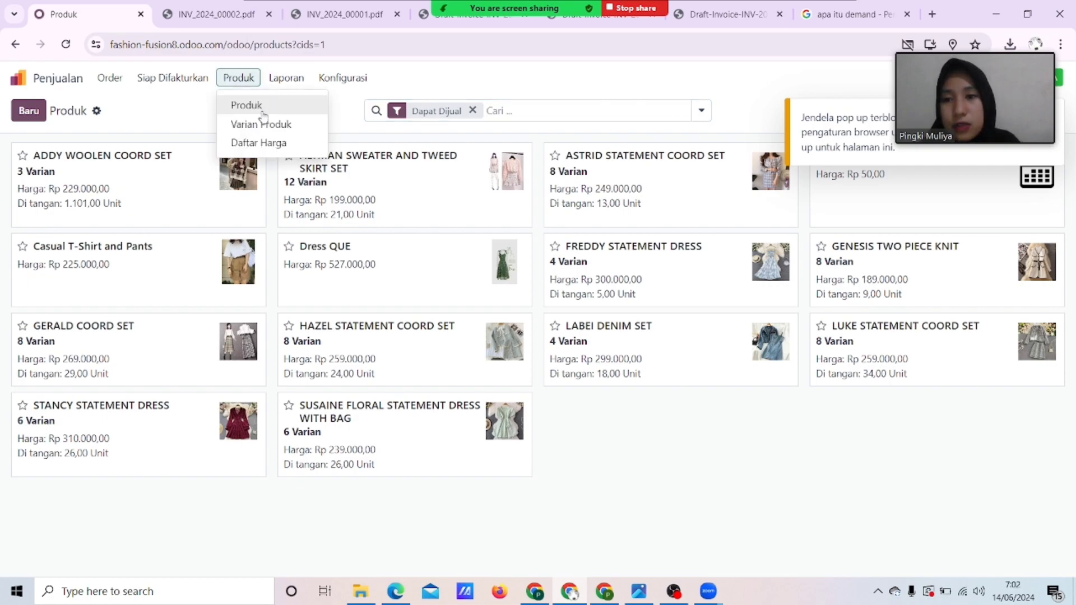
pyautogui.click(264, 124)
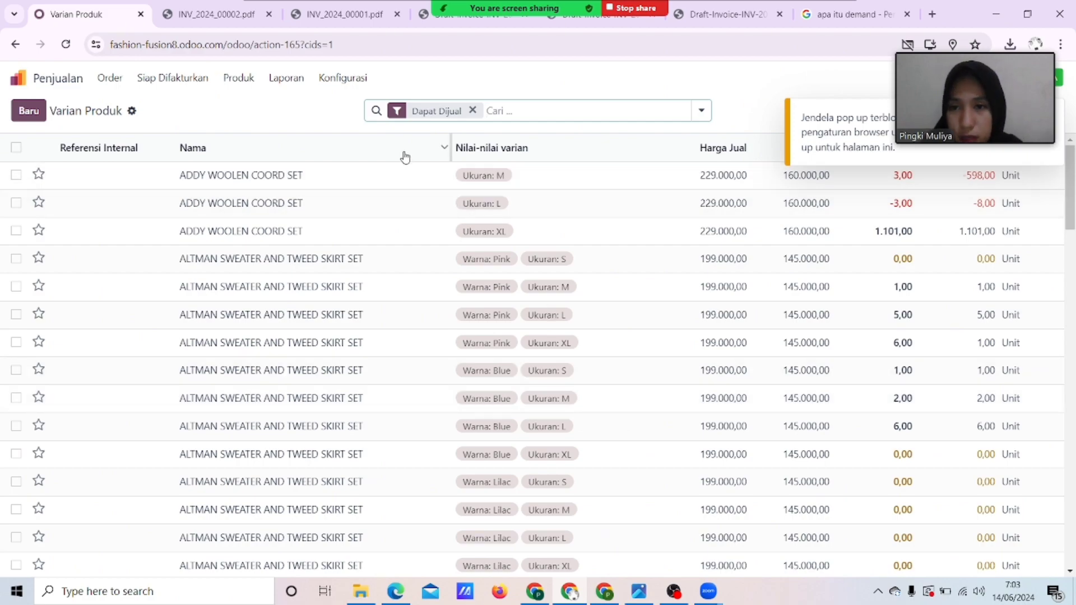
pyautogui.click(284, 80)
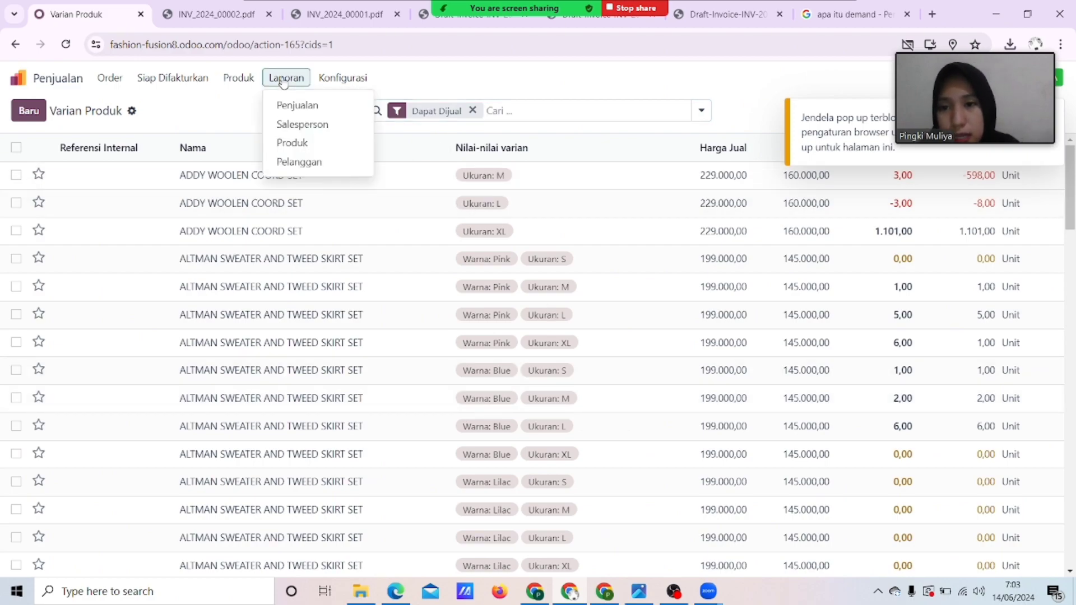
pyautogui.click(302, 106)
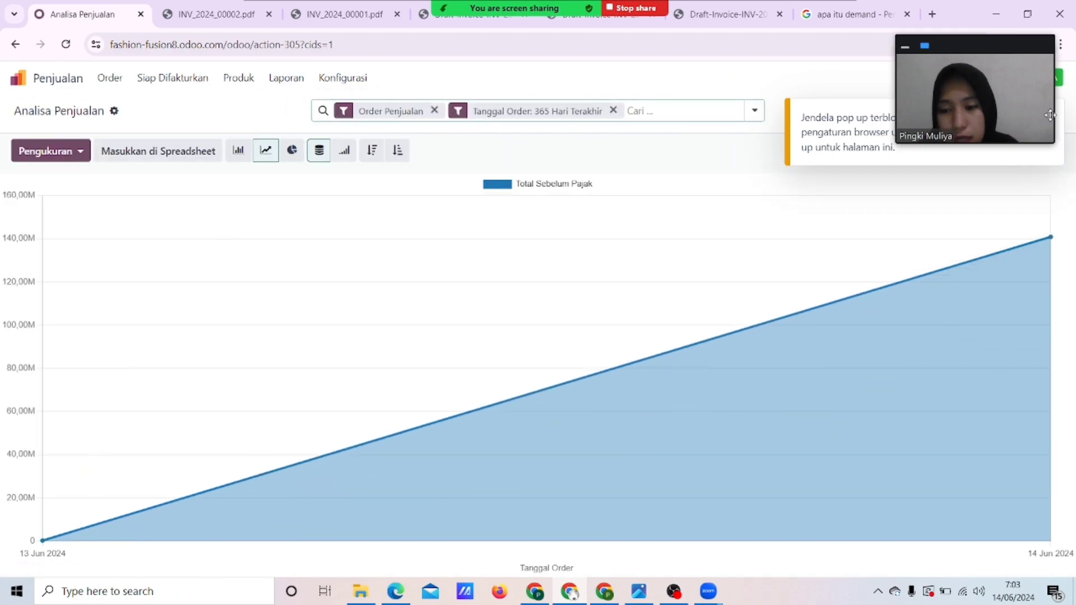
# Review sales analysis by salesperson and by customer, dismissing the AVG antivirus popup.
pyautogui.moveTo(1045, 233)
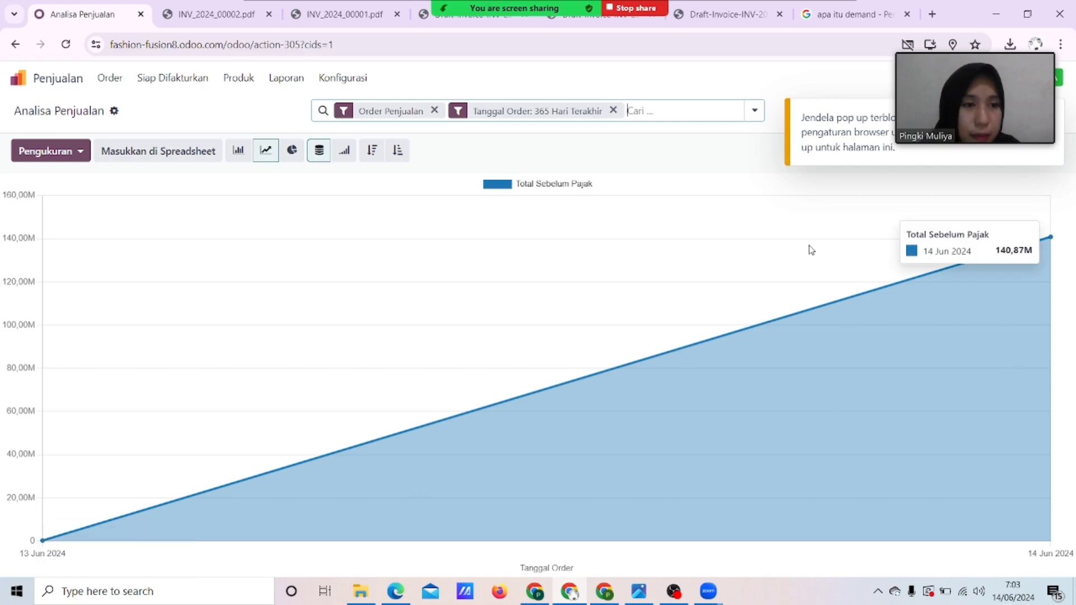
pyautogui.click(298, 81)
pyautogui.click(314, 124)
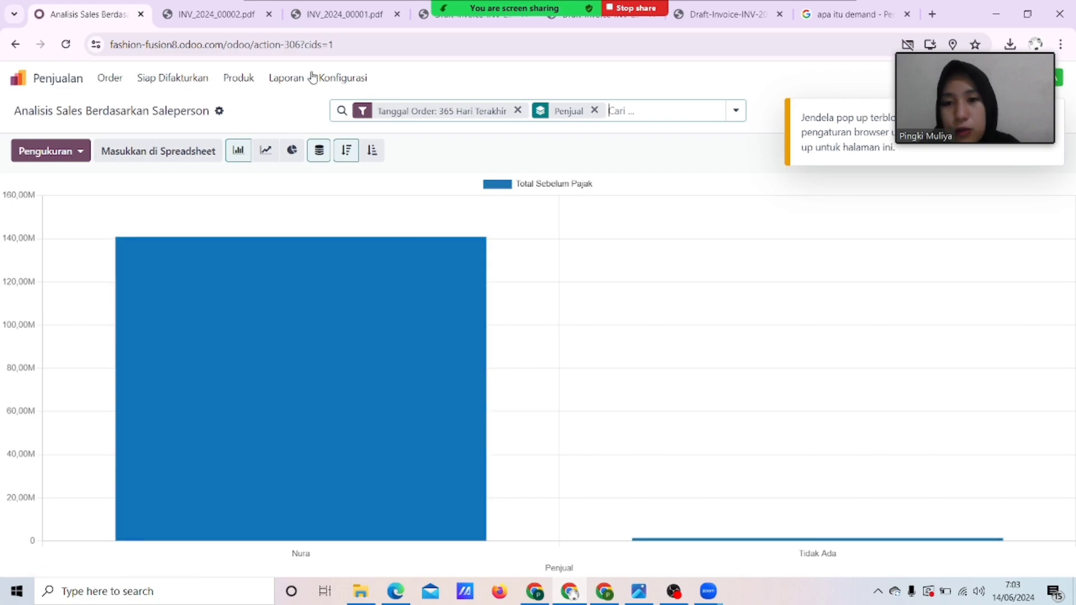
pyautogui.click(296, 77)
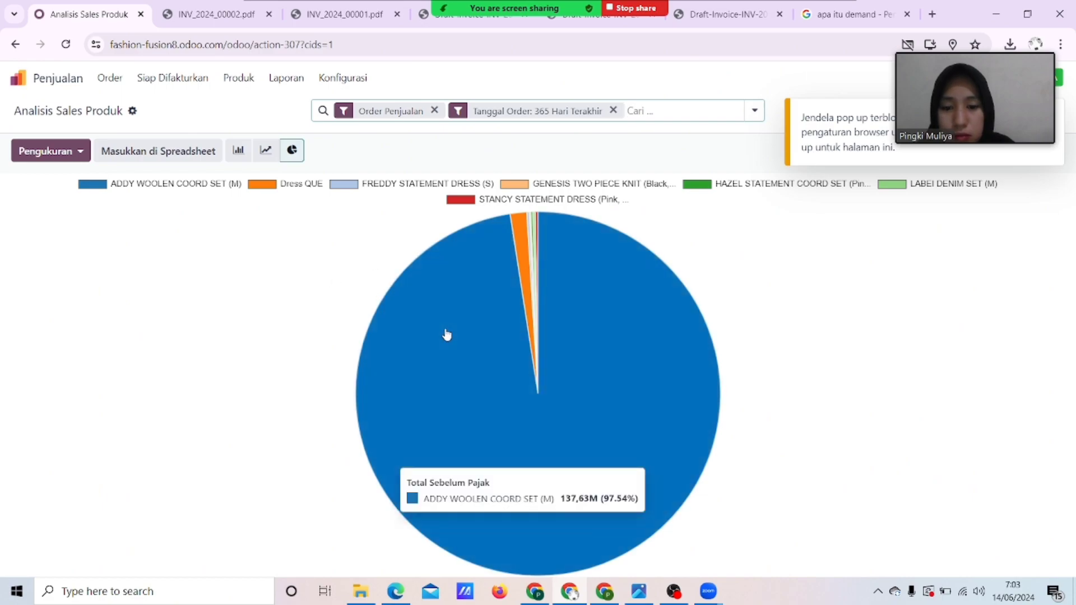
pyautogui.click(286, 84)
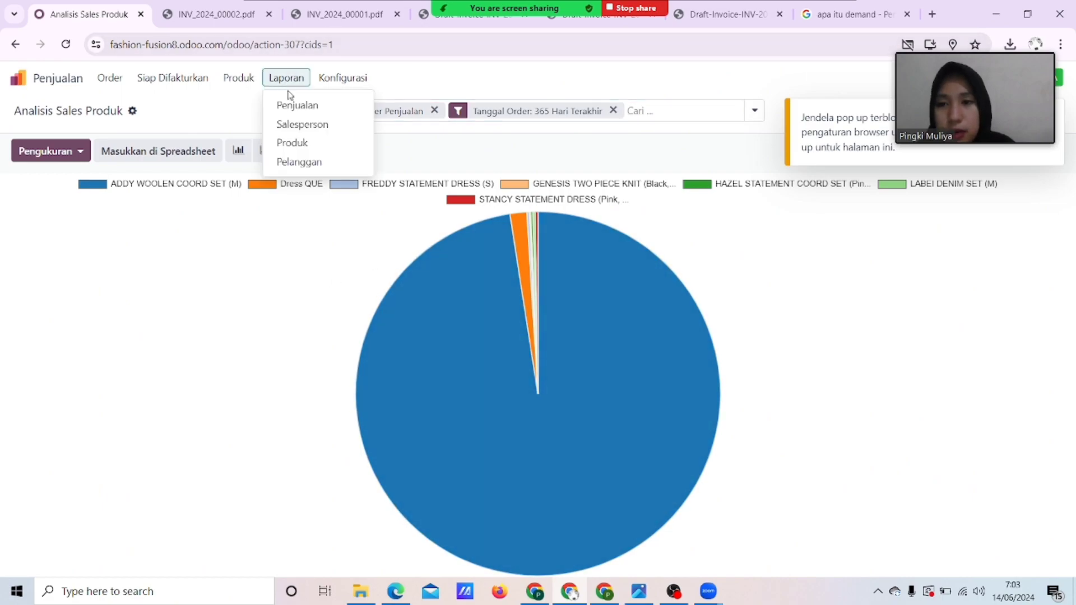
pyautogui.click(303, 162)
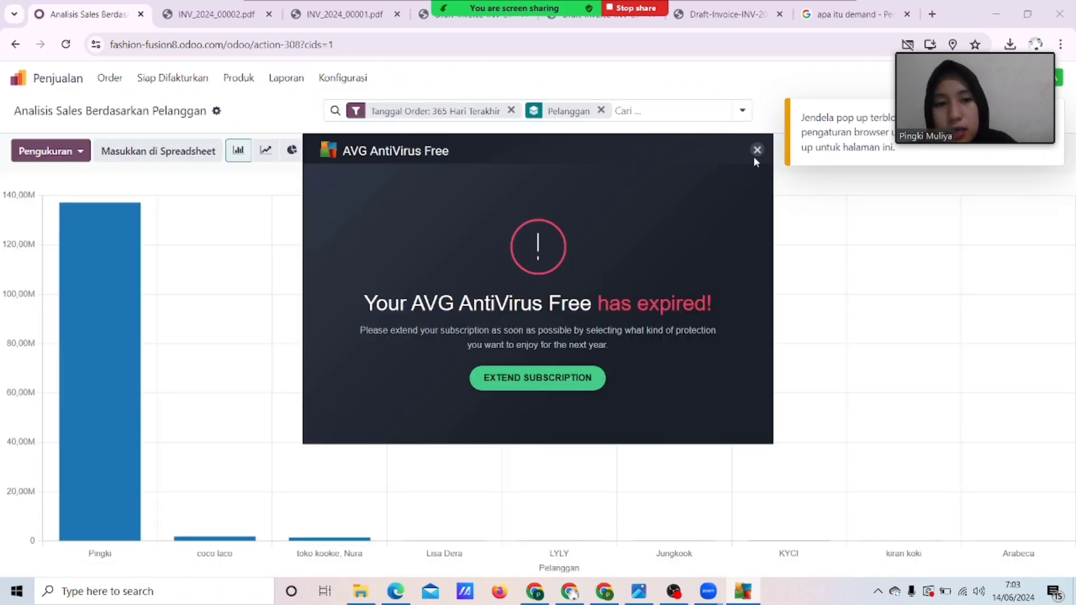
pyautogui.click(757, 149)
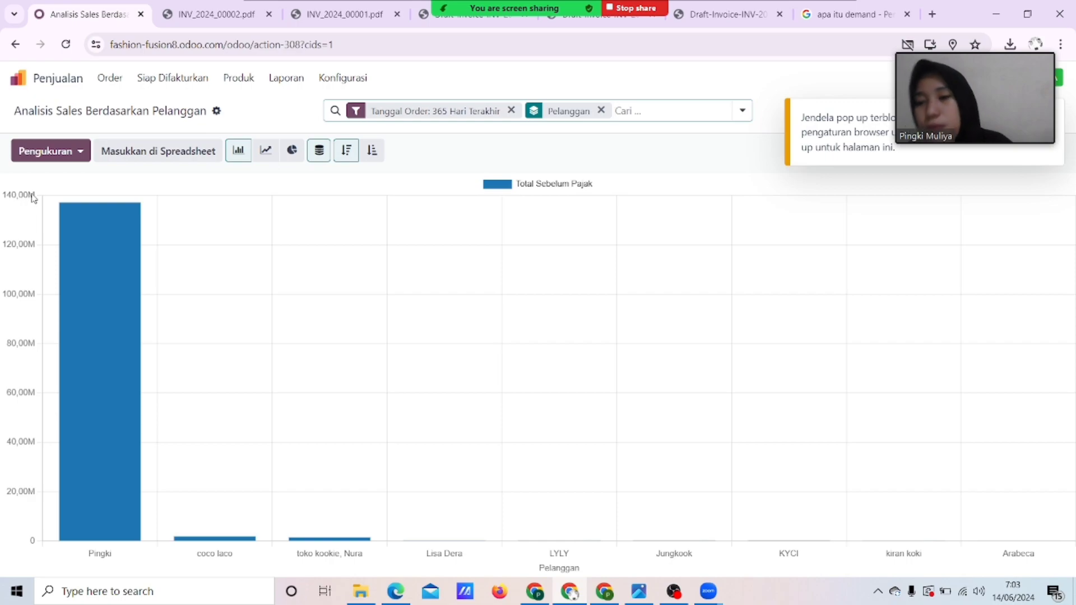
# Leave the Sales reports and return to the Odoo apps home screen.
pyautogui.click(272, 87)
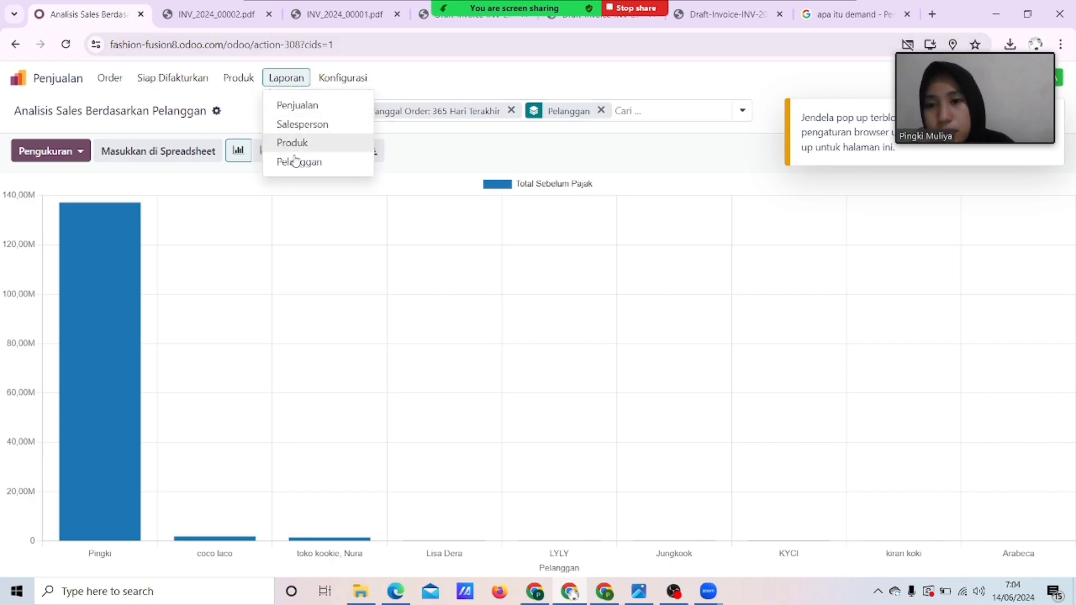
pyautogui.click(159, 81)
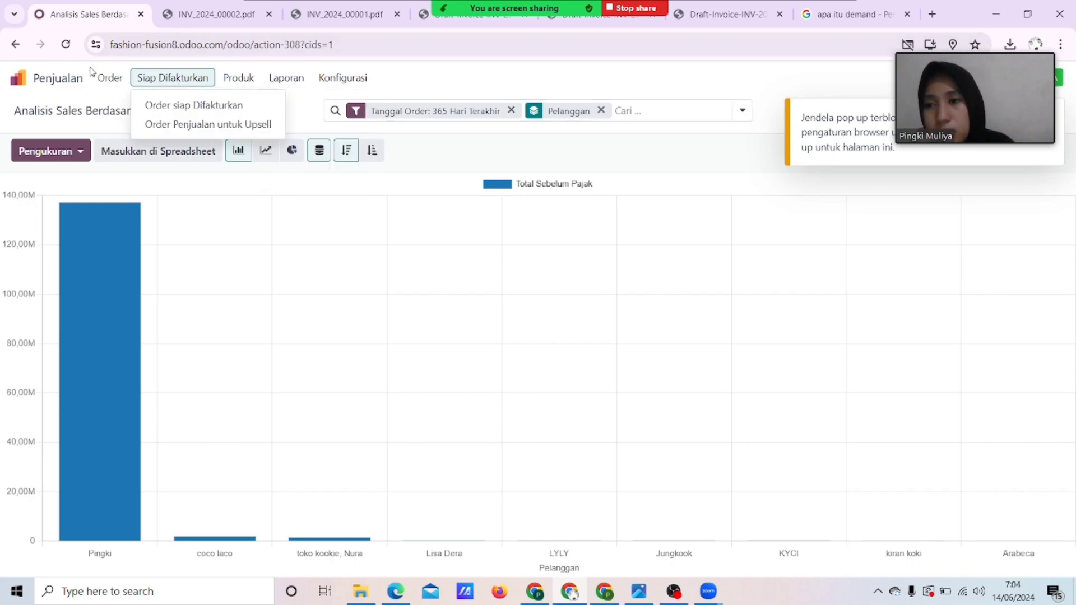
pyautogui.click(18, 78)
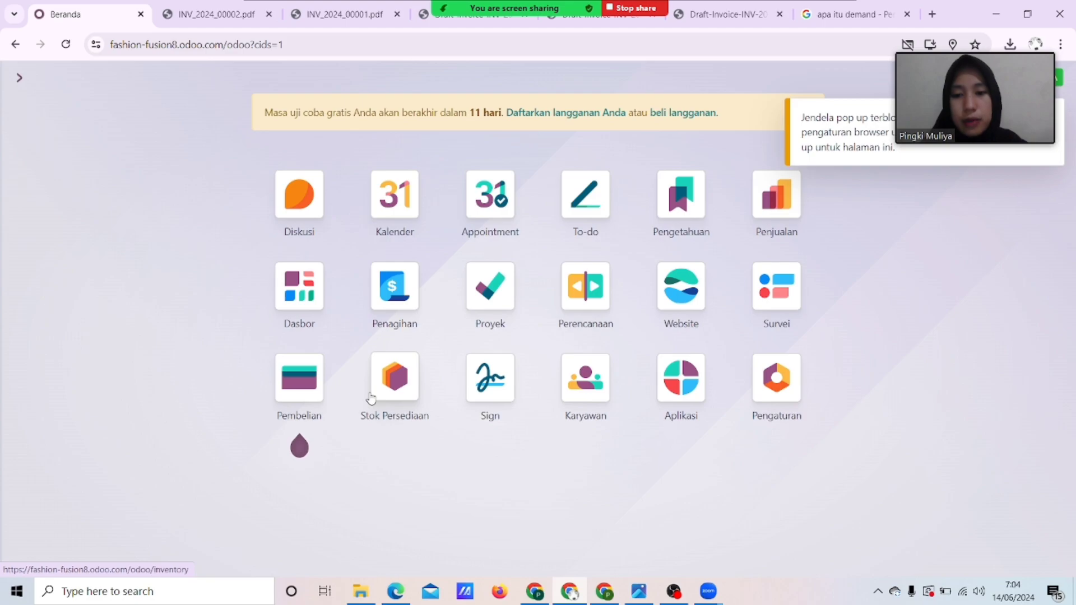
# Open the Stok Persediaan app and view the delivery orders and incoming receipts lists.
pyautogui.click(395, 382)
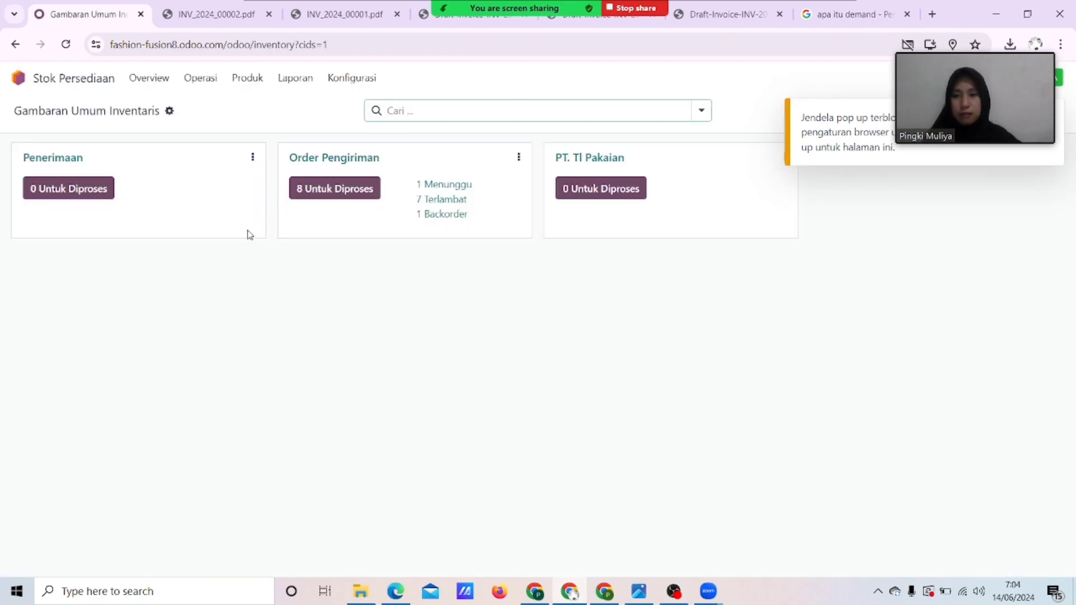
pyautogui.click(325, 167)
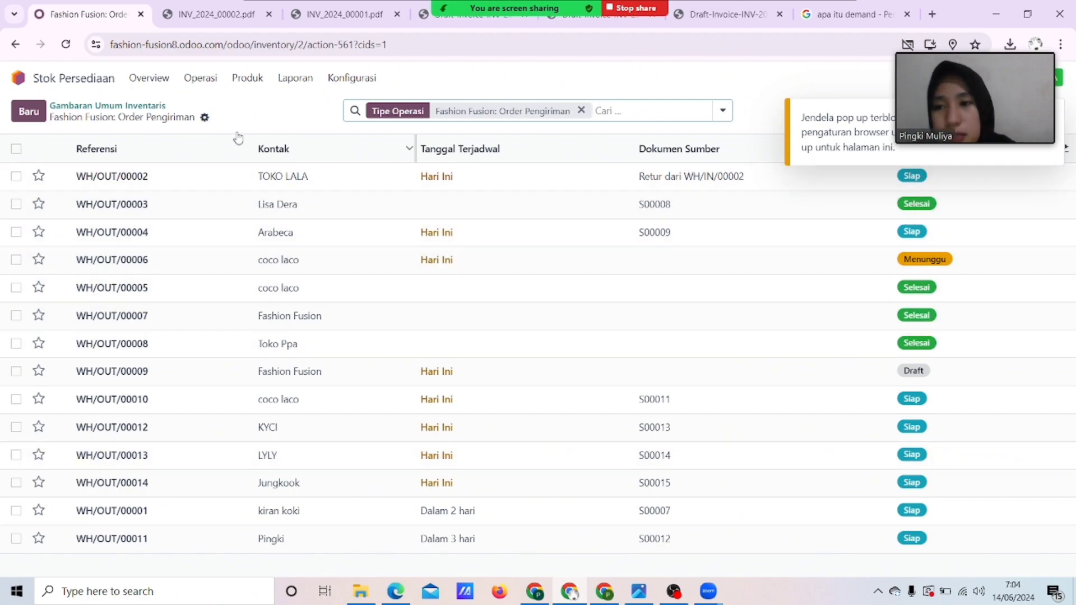
pyautogui.click(201, 78)
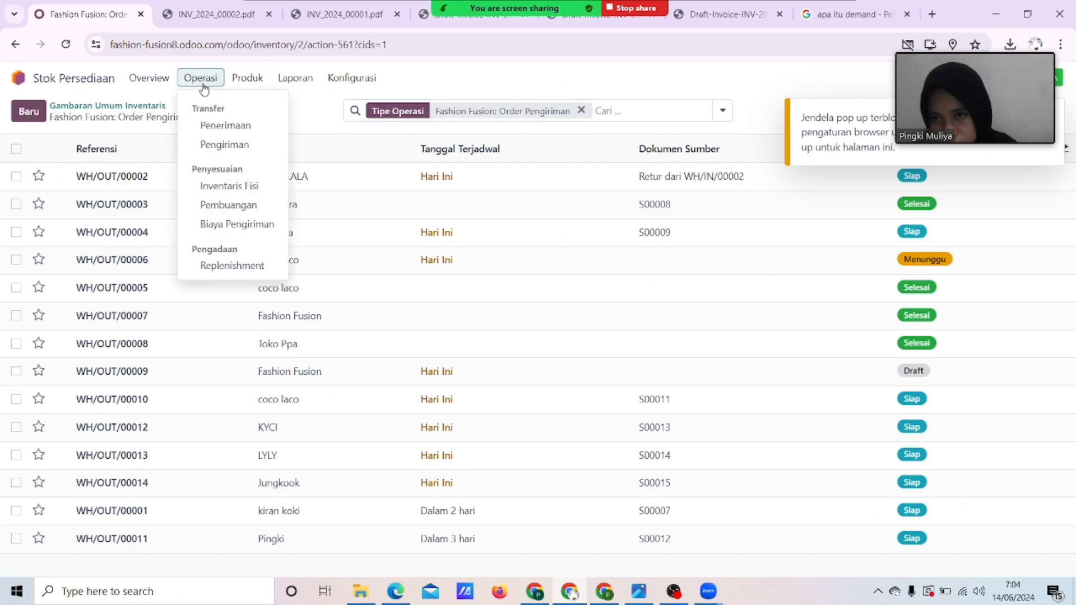
pyautogui.click(225, 125)
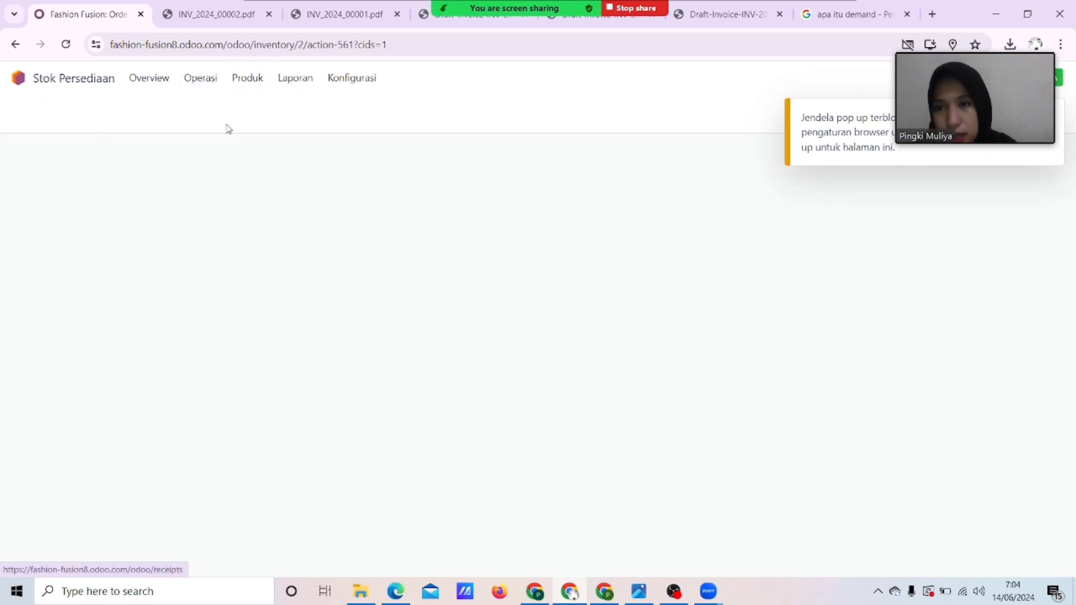
# Switch to the outgoing deliveries list, then the Inventaris Fisik count page.
pyautogui.click(201, 79)
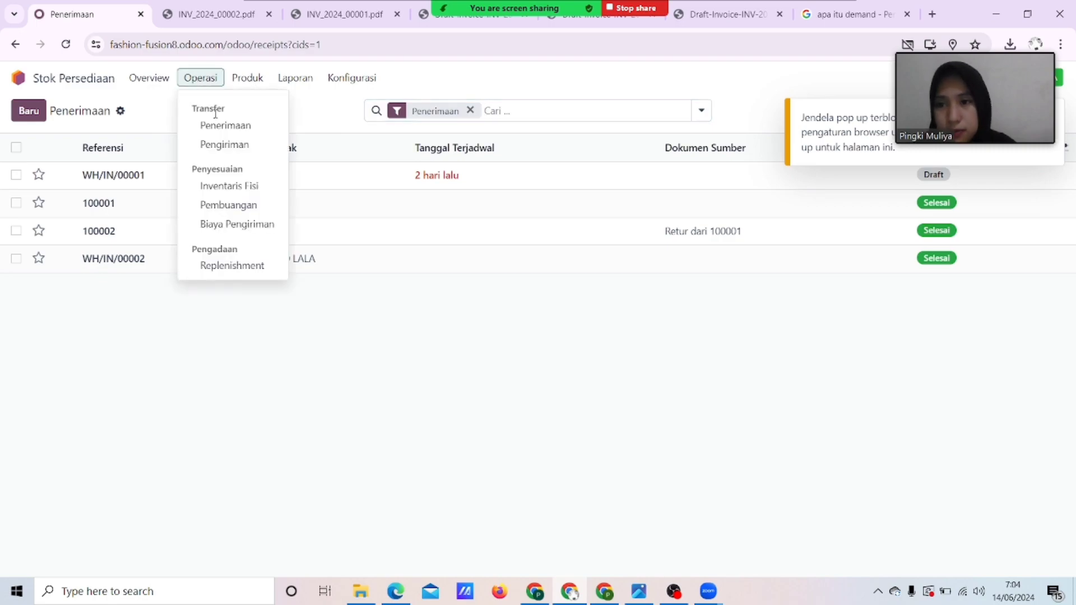
pyautogui.click(222, 143)
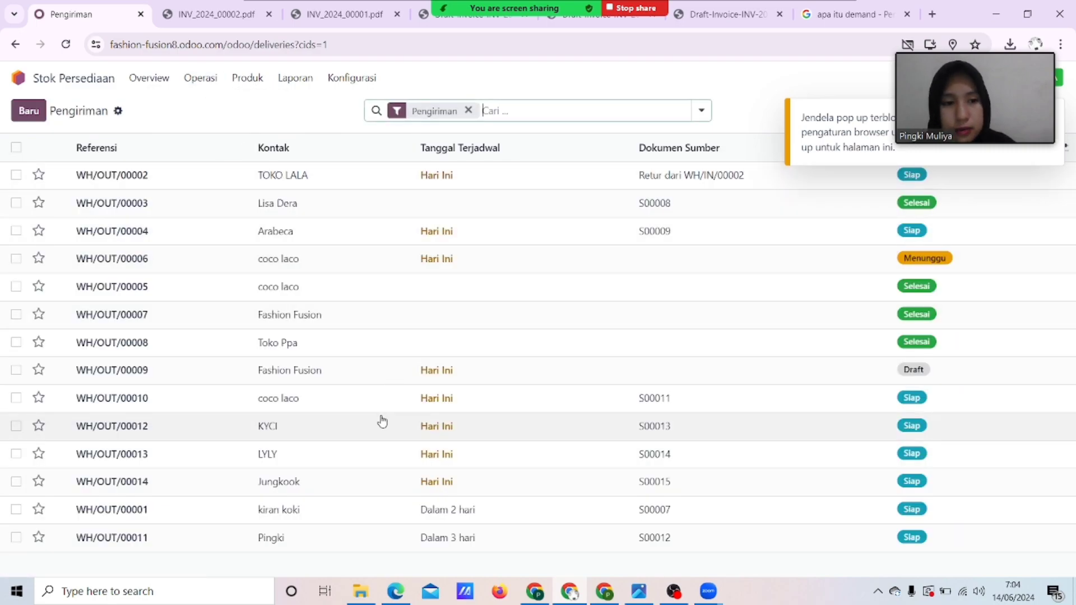
pyautogui.click(202, 79)
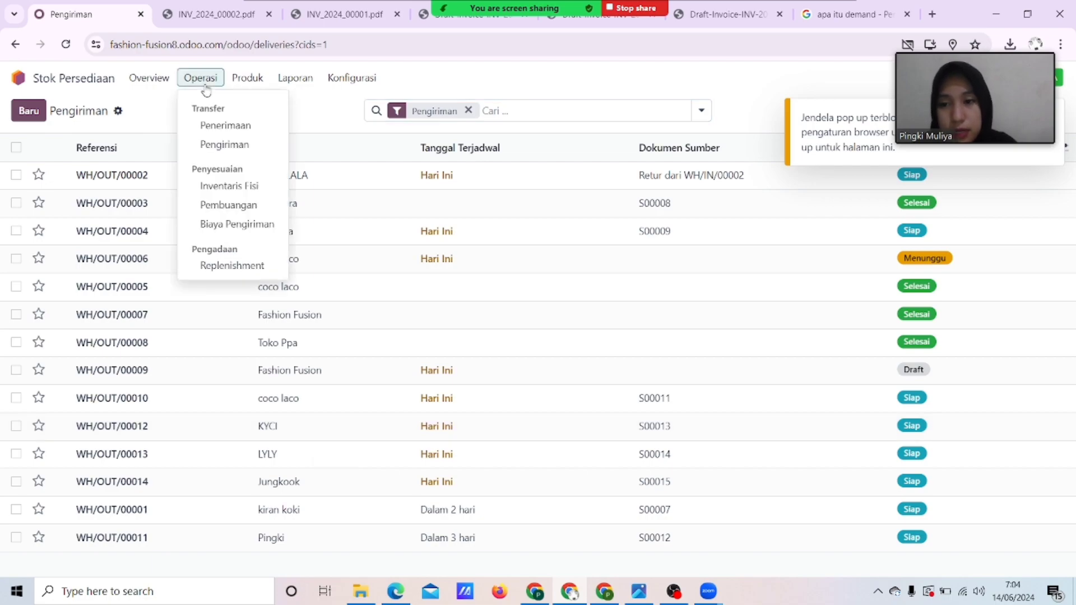
pyautogui.click(238, 193)
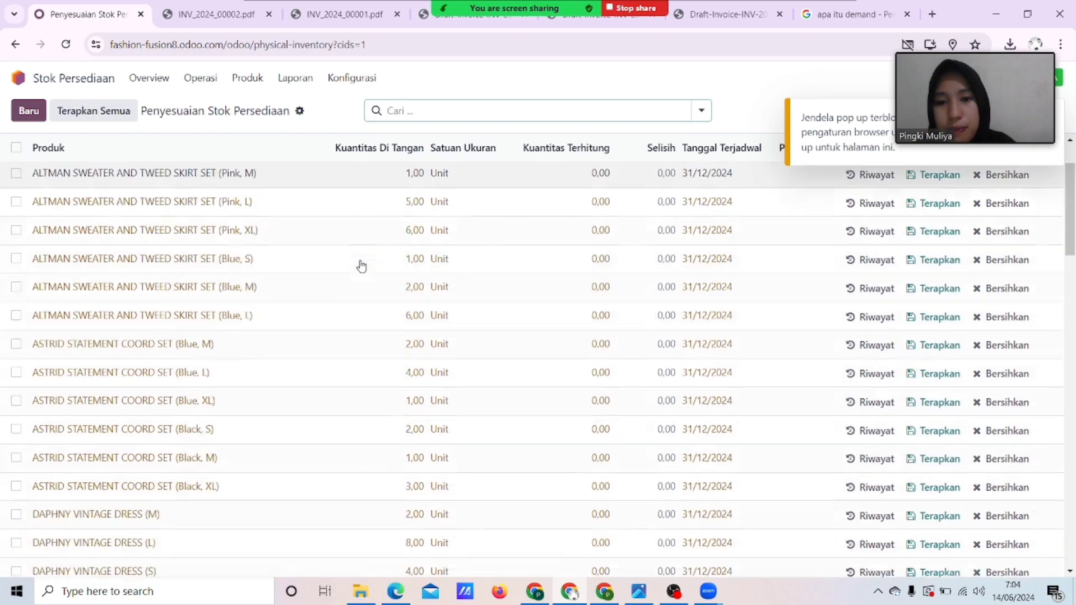
# Look over the Penyesuaian Stok counts, then view the scrap orders list.
pyautogui.scroll(2, 360, 266)
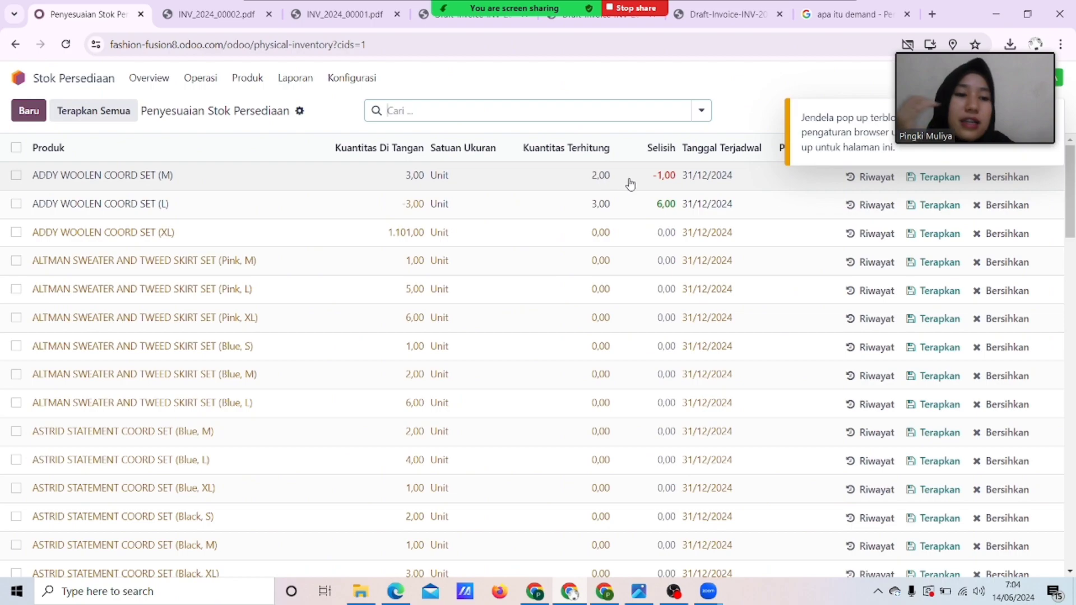
pyautogui.click(245, 90)
pyautogui.click(245, 89)
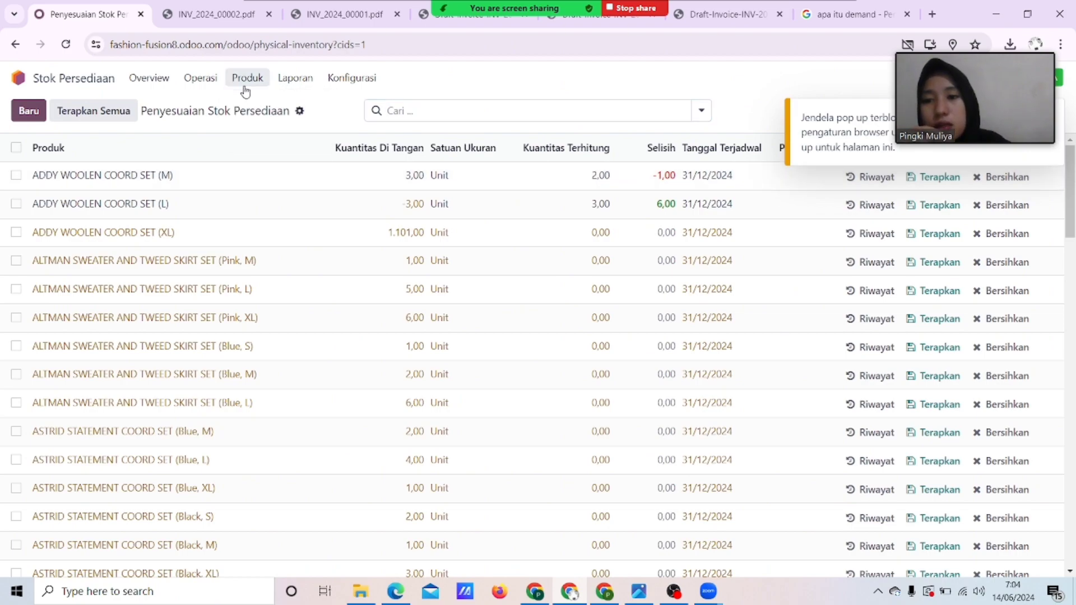
pyautogui.click(204, 85)
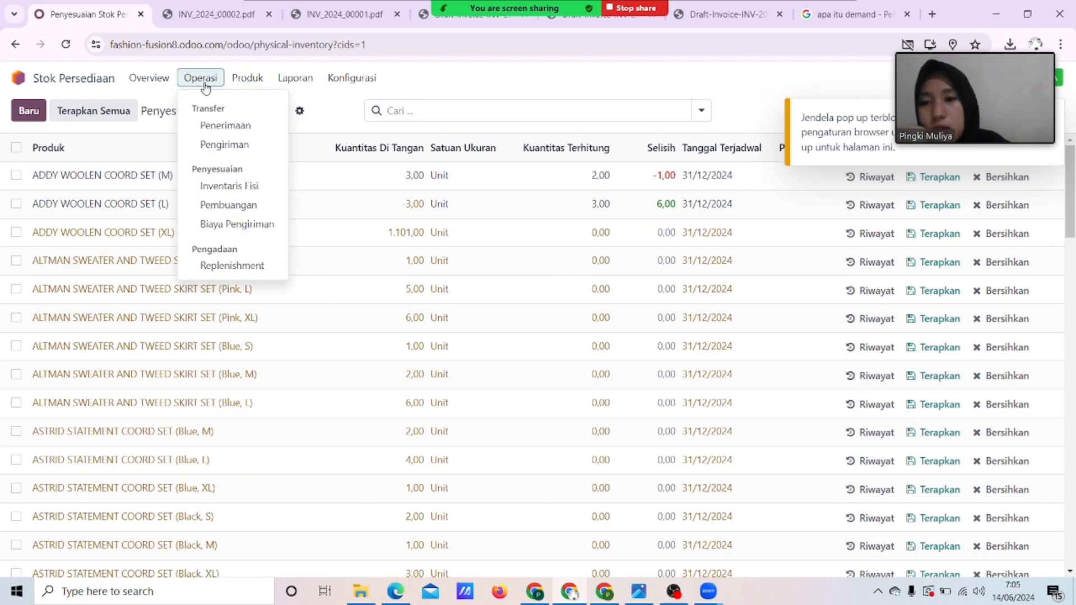
pyautogui.click(245, 206)
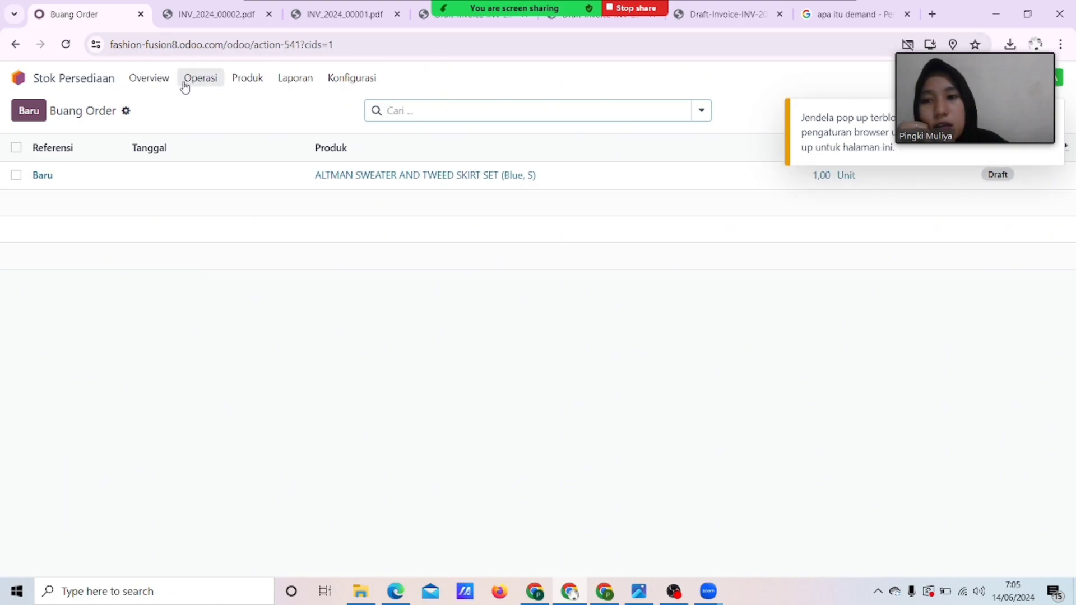
# View the empty landed costs page, then the Produk catalogue.
pyautogui.click(200, 89)
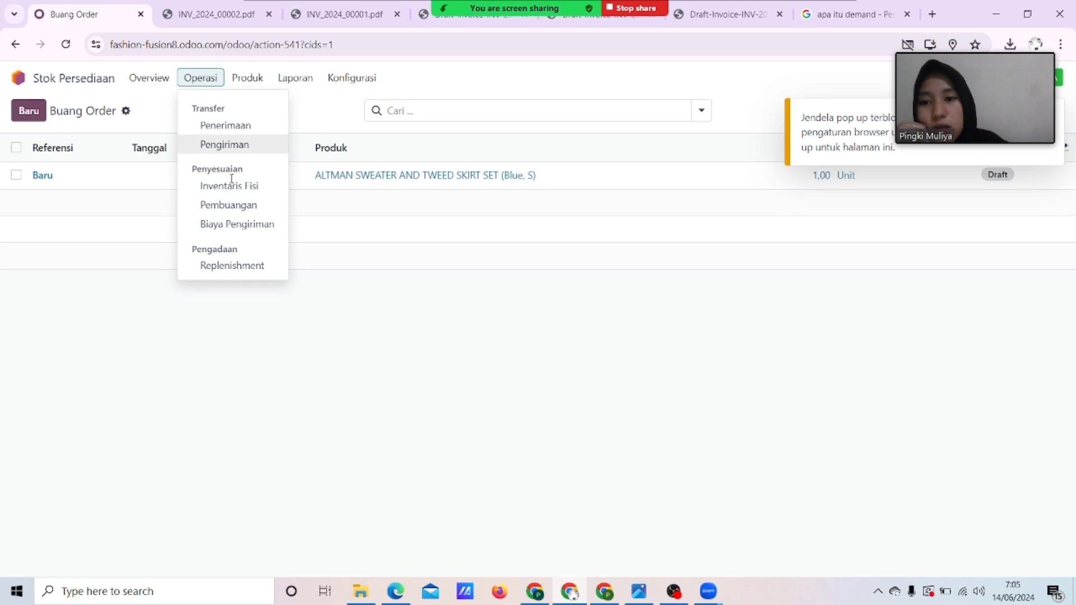
pyautogui.click(249, 230)
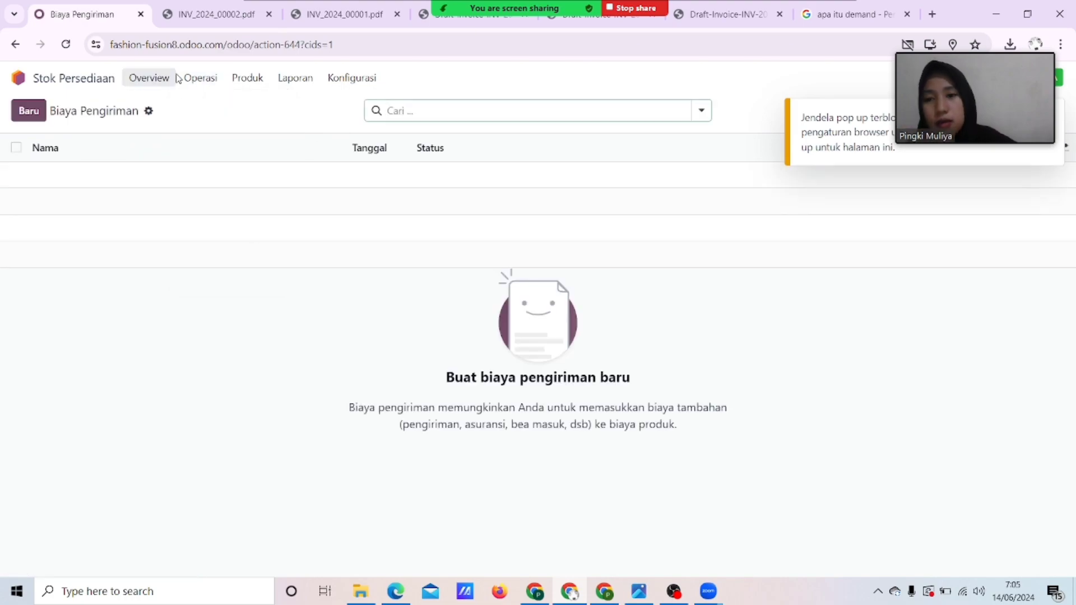
pyautogui.click(207, 79)
pyautogui.click(256, 76)
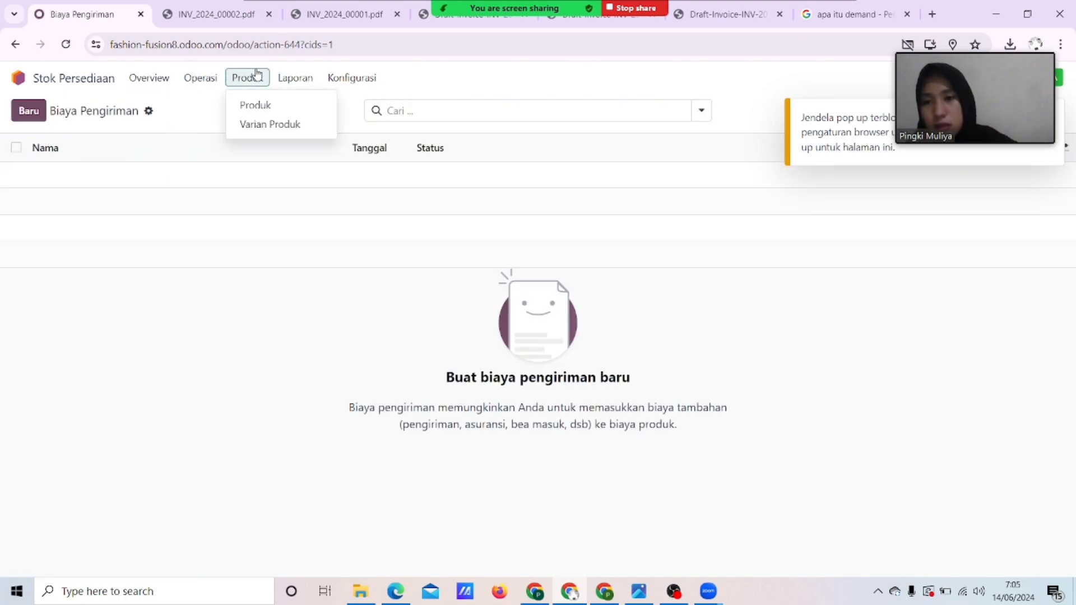
pyautogui.click(255, 105)
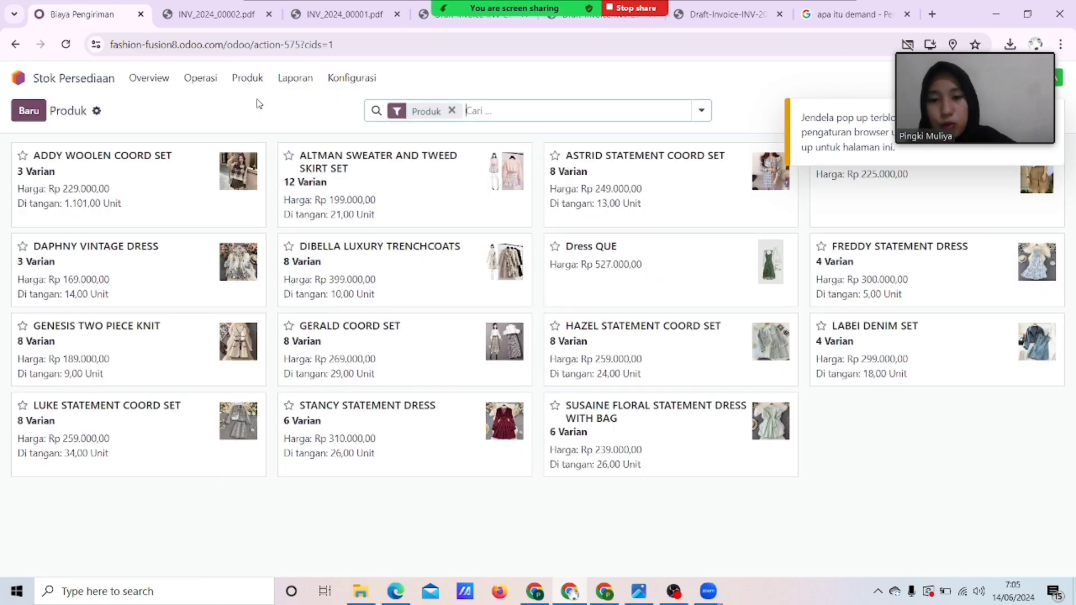
# View the product variants list, then the Stok report with unit cost, value and on-hand quantities.
pyautogui.click(247, 78)
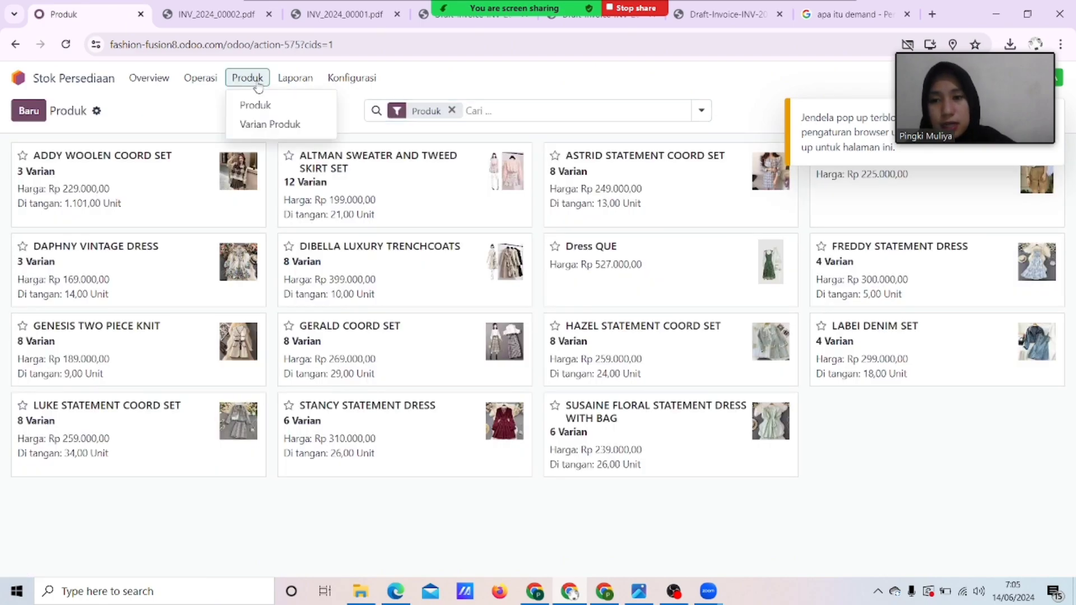
pyautogui.click(262, 123)
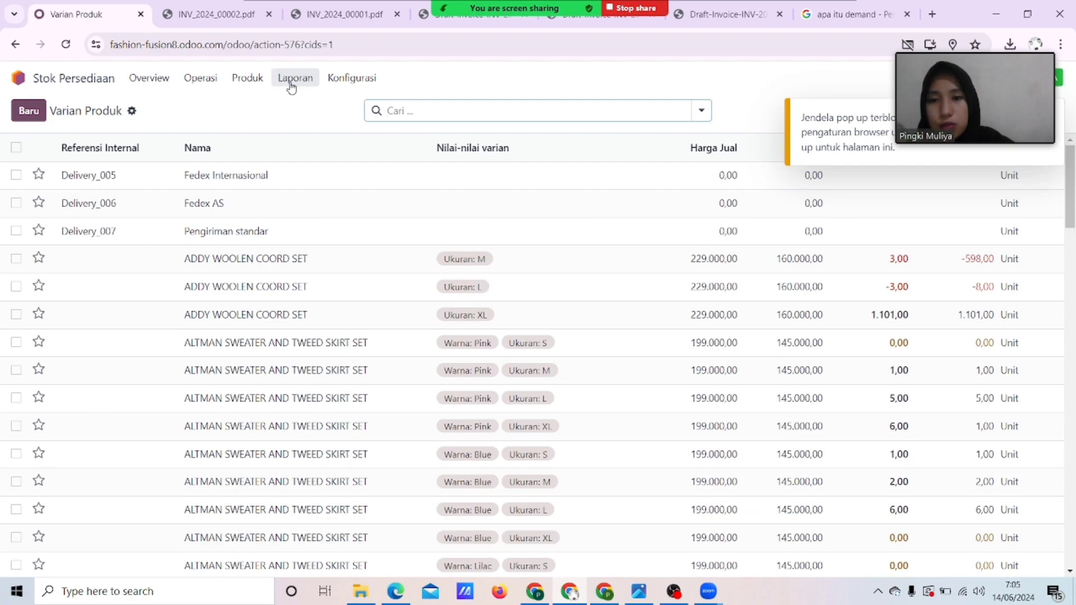
pyautogui.click(290, 84)
pyautogui.click(297, 105)
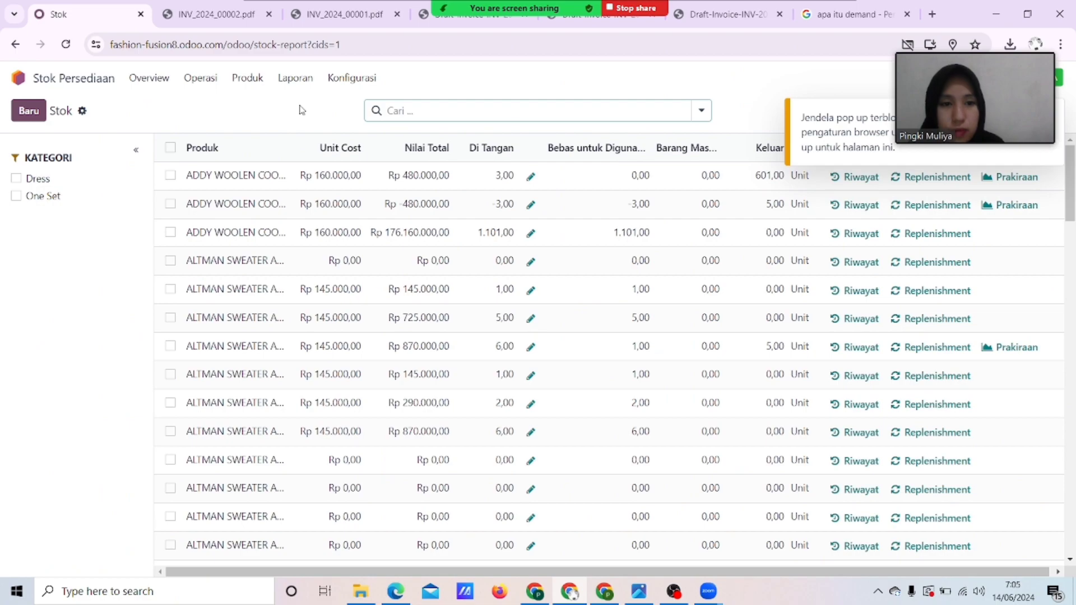
pyautogui.hscroll(1, 619, 251)
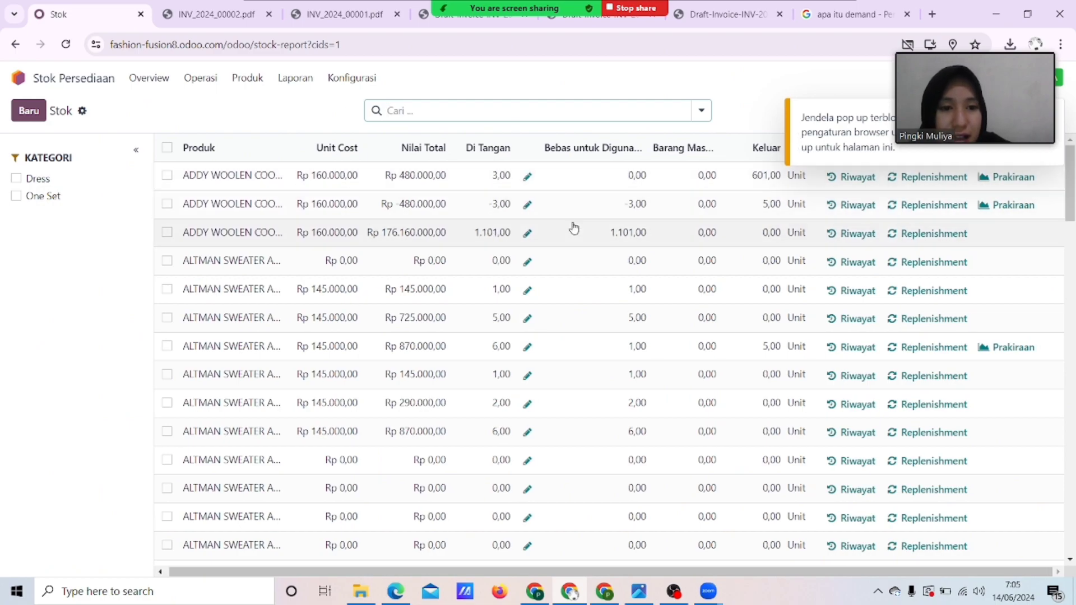
pyautogui.hscroll(-1, 574, 227)
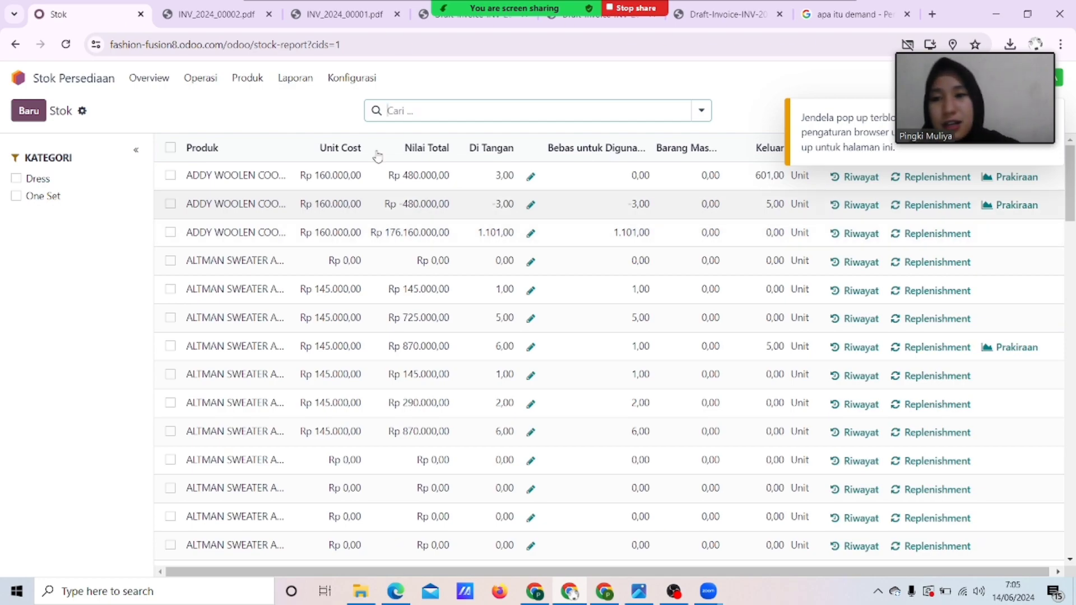
pyautogui.click(297, 88)
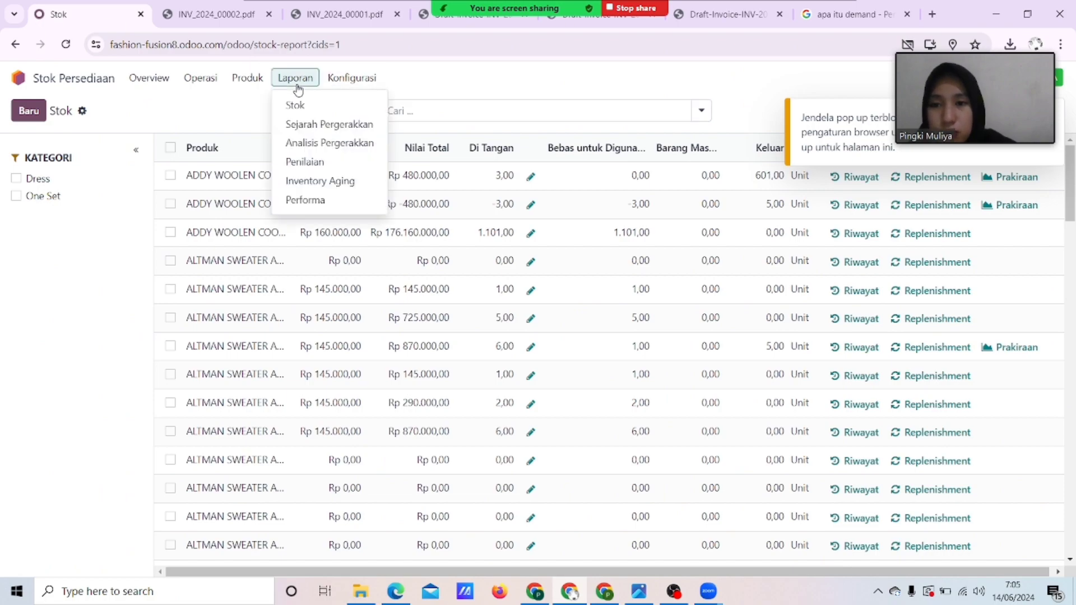
# Browse the Sejarah Pergerakkan stock moves history report.
pyautogui.click(306, 133)
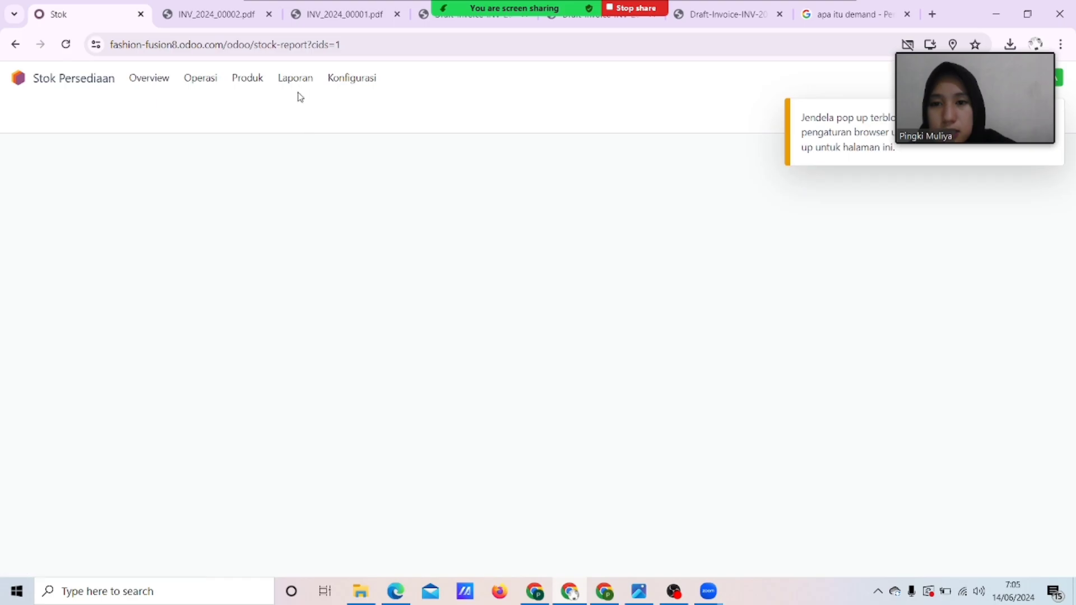
pyautogui.scroll(-10, 400, 274)
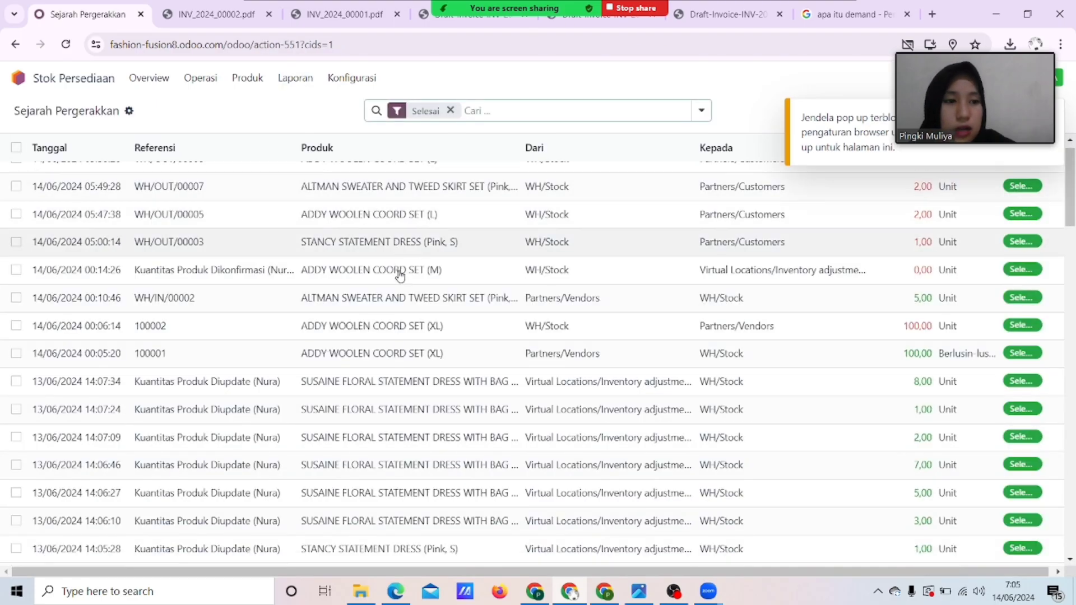
pyautogui.scroll(-10, 400, 274)
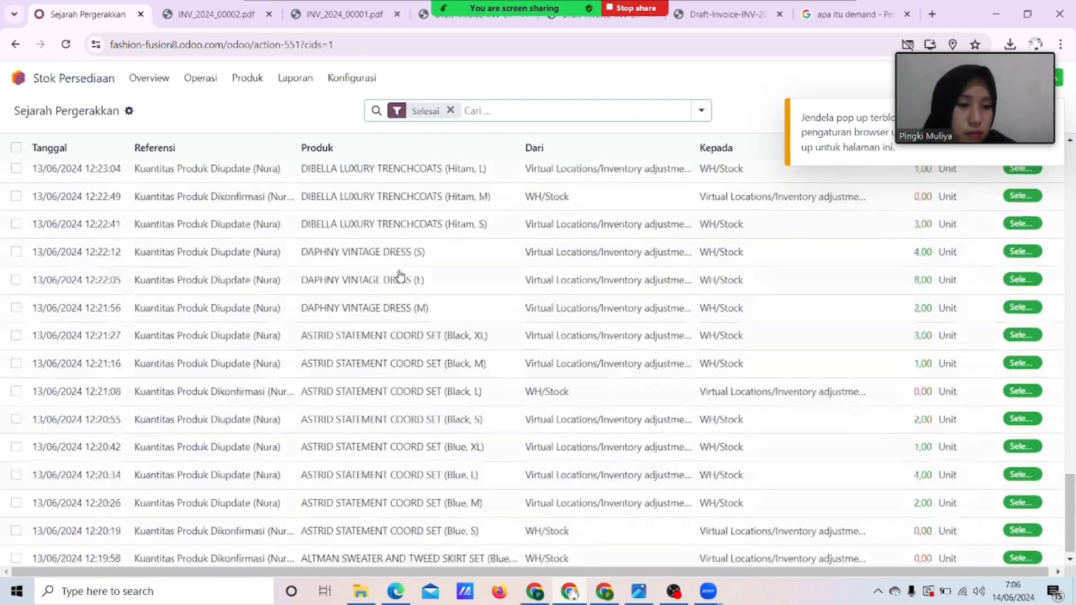
pyautogui.scroll(15, 400, 275)
pyautogui.scroll(10, 400, 275)
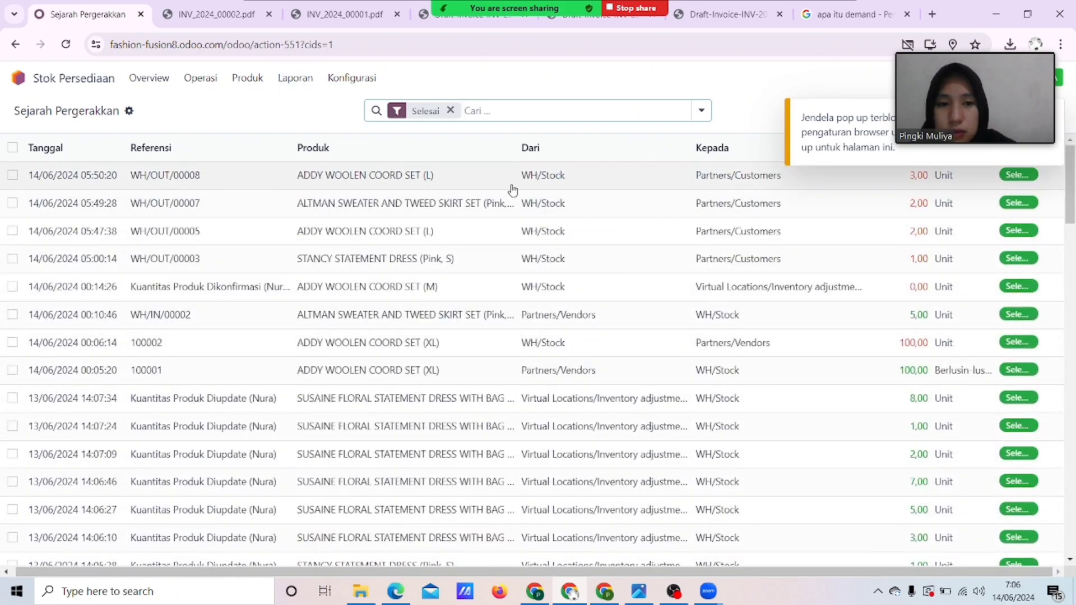
# View the Penilaian stock valuation report, dismissing the blocked pop-up notice.
pyautogui.click(295, 77)
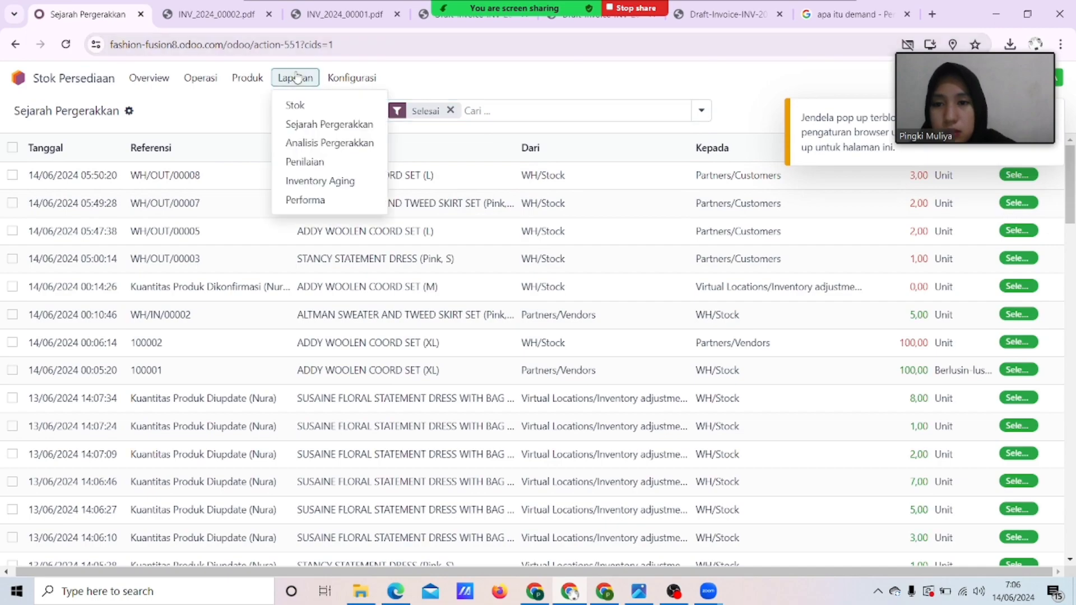
pyautogui.click(311, 168)
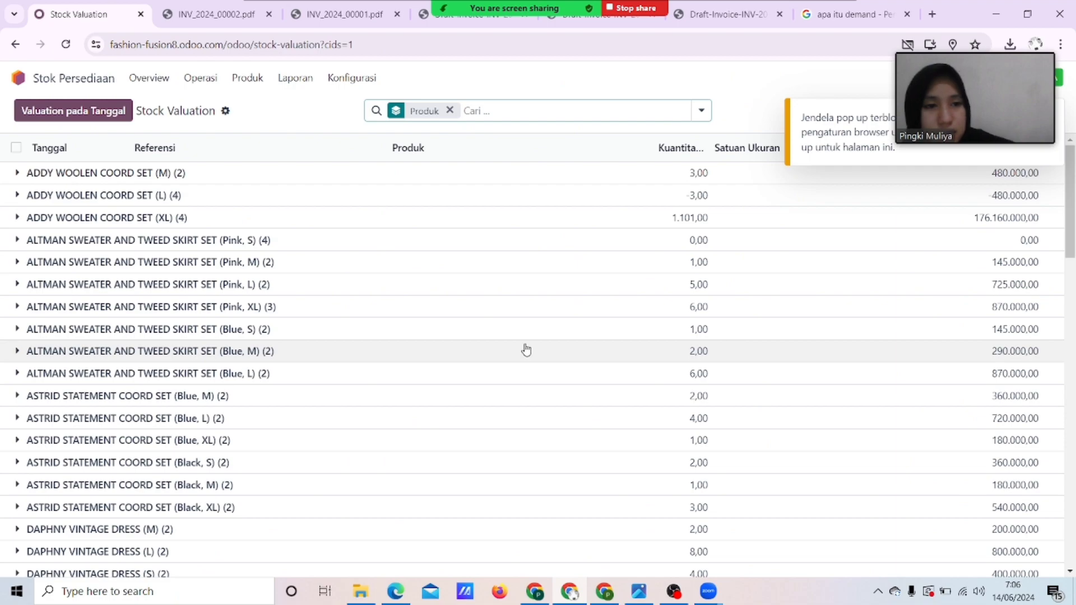
pyautogui.moveTo(972, 92); pyautogui.dragTo(827, 107)
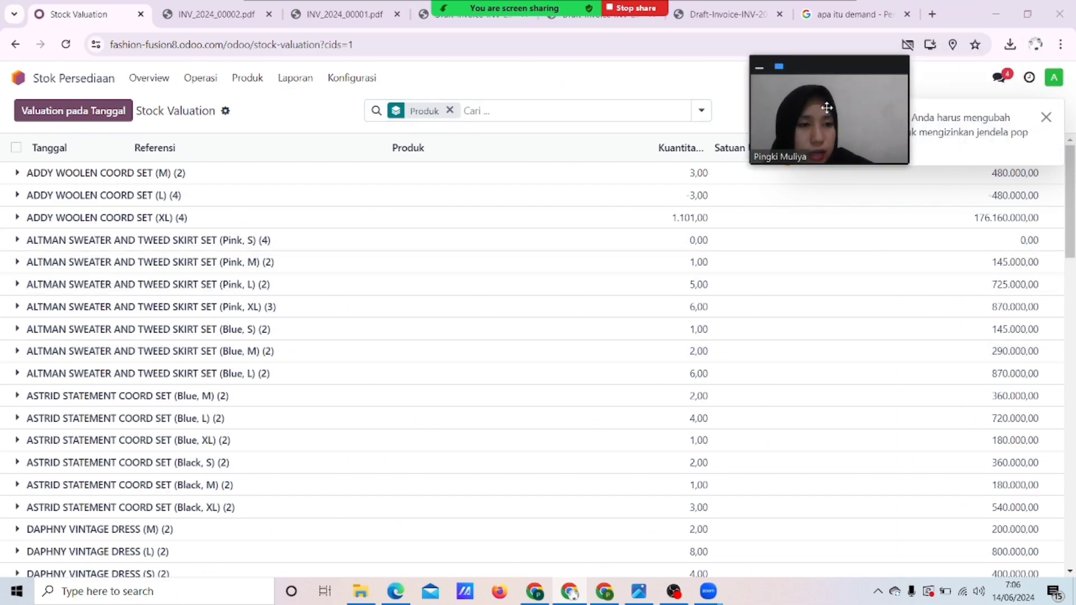
pyautogui.click(1045, 117)
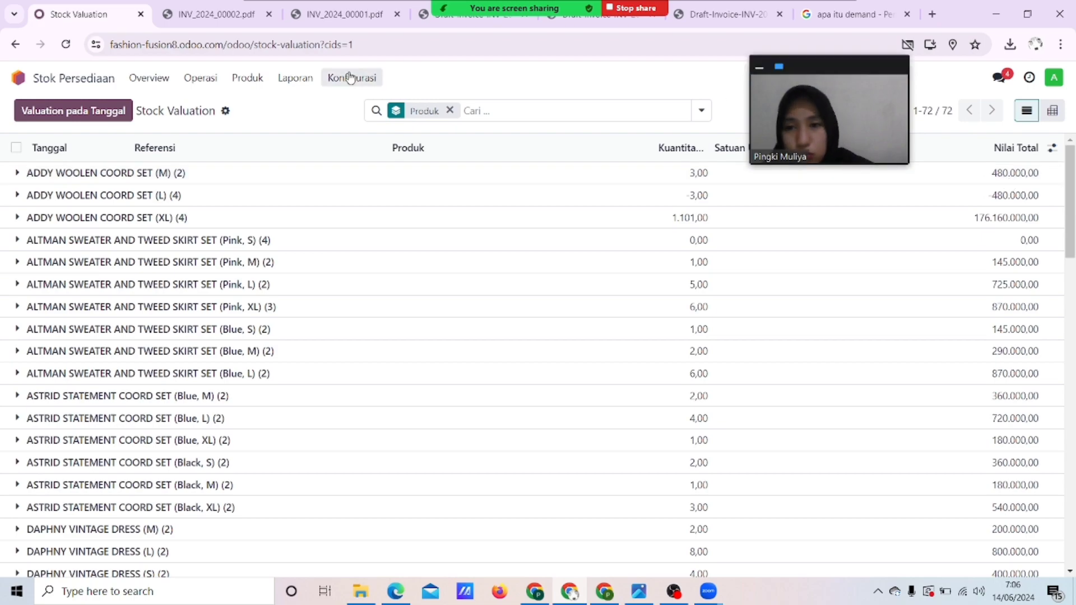
pyautogui.moveTo(856, 106); pyautogui.dragTo(1013, 70)
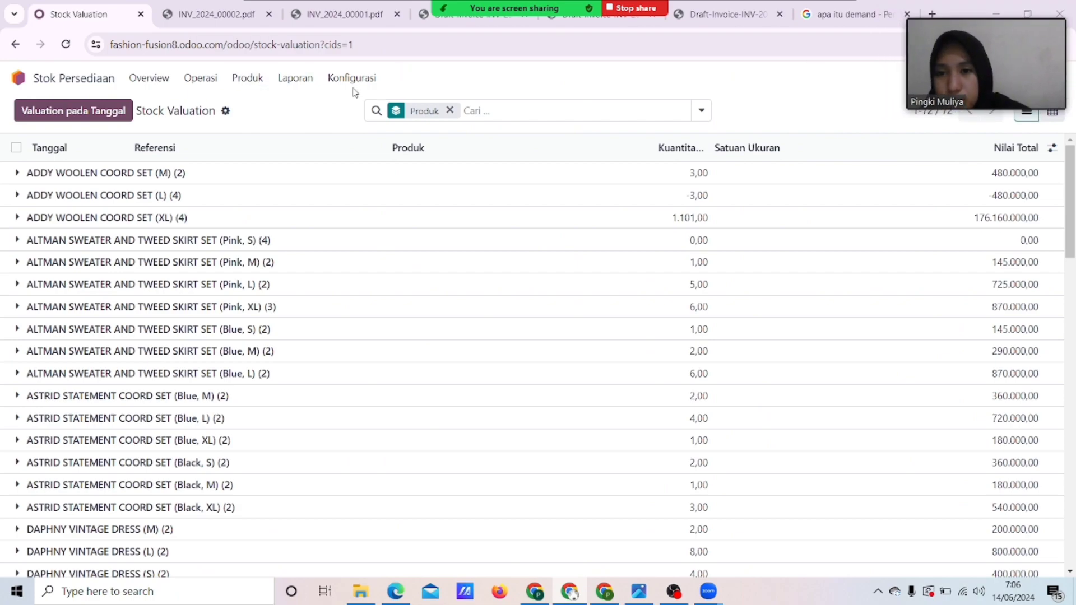
# View the Inventory Aging report and the Inventory Overview, then return to the apps home.
pyautogui.click(302, 81)
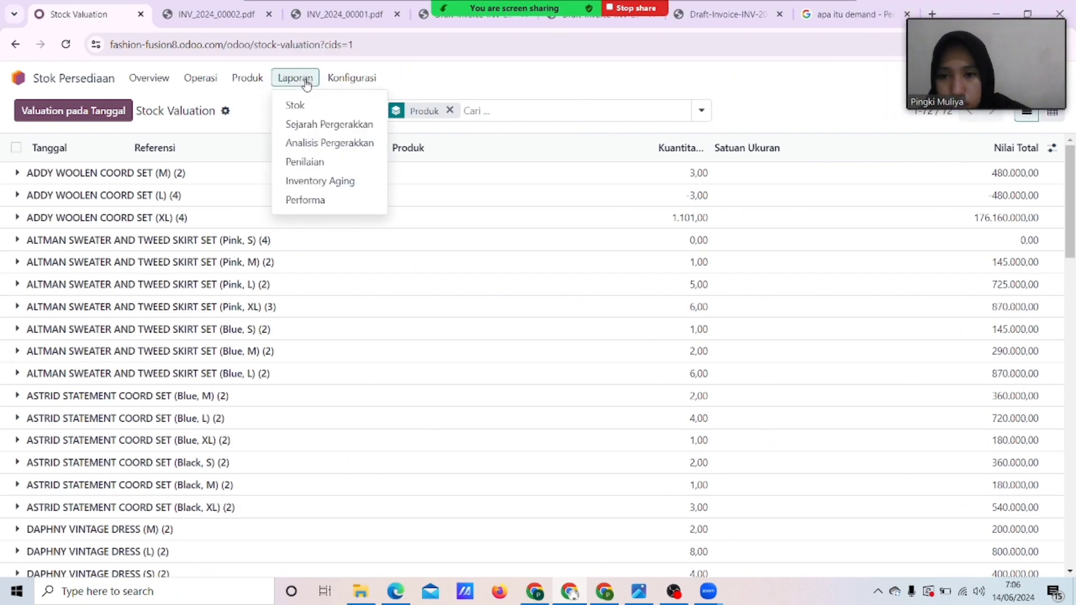
pyautogui.click(330, 180)
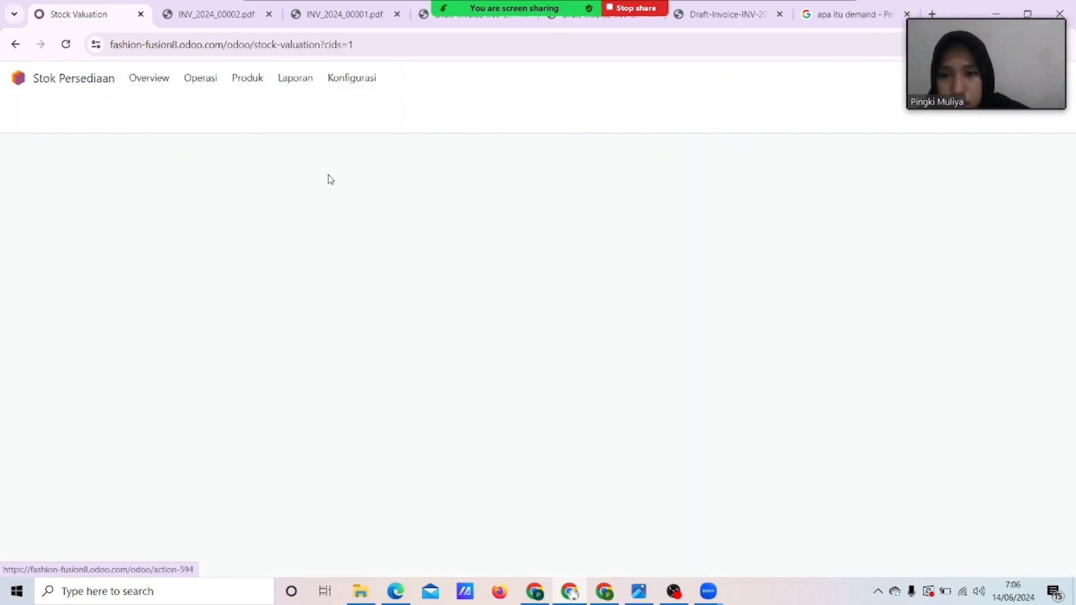
pyautogui.click(159, 87)
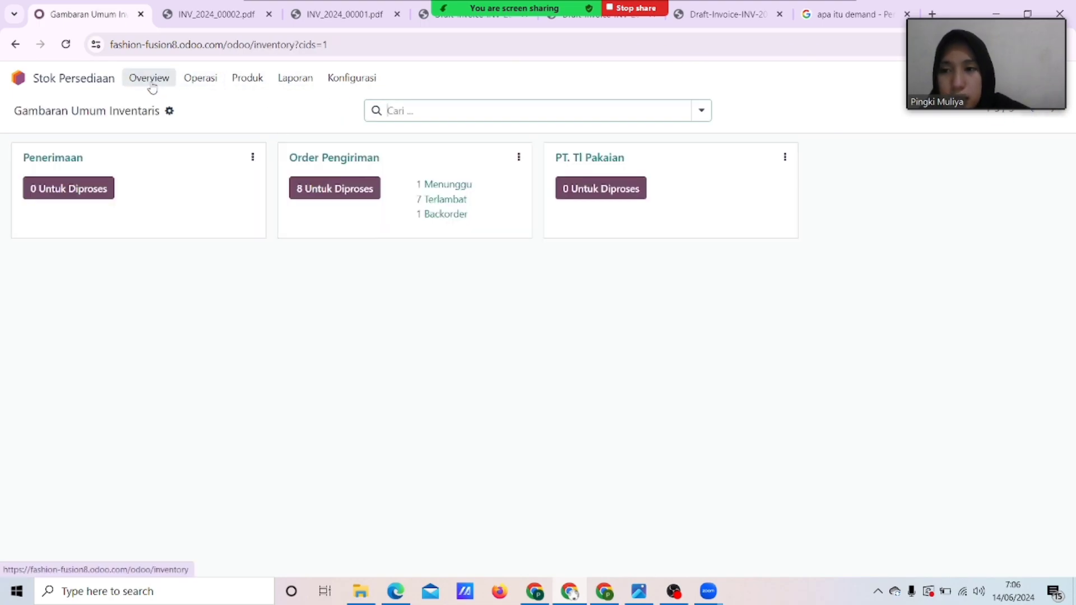
pyautogui.click(19, 78)
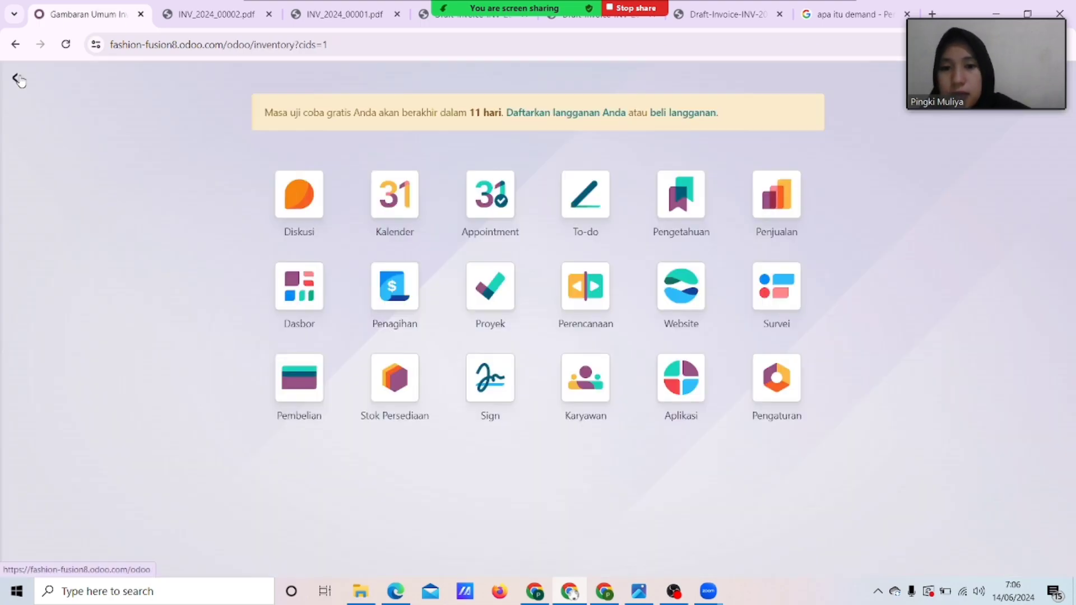